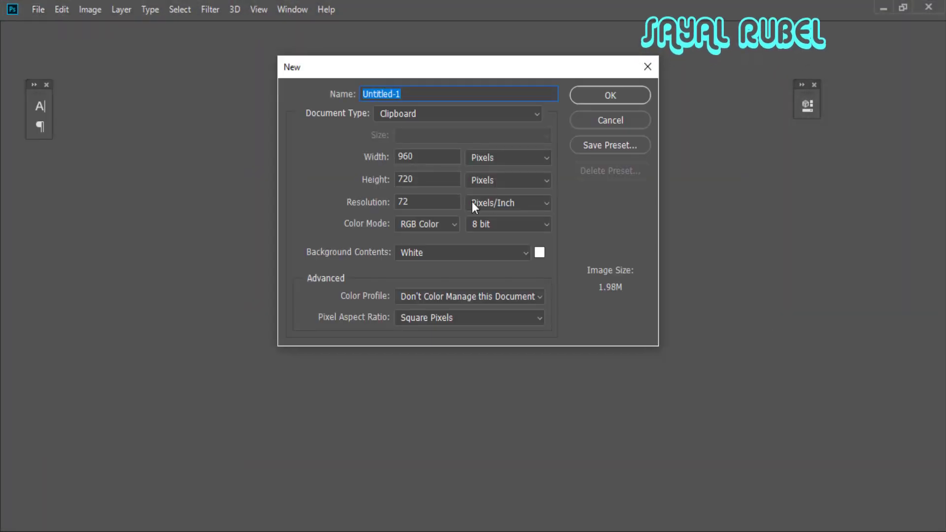
Create a new 960×720 px document at 300 pixels/inch resolution.
text(300)
key(Return)
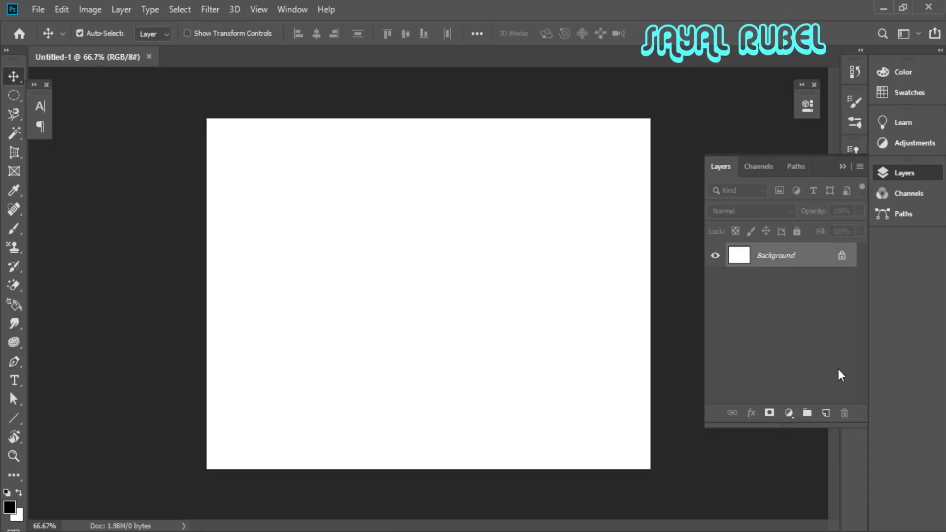
Draw a small circle right of the canvas centre with the Ellipse tool.
click(14, 476)
click(19, 417)
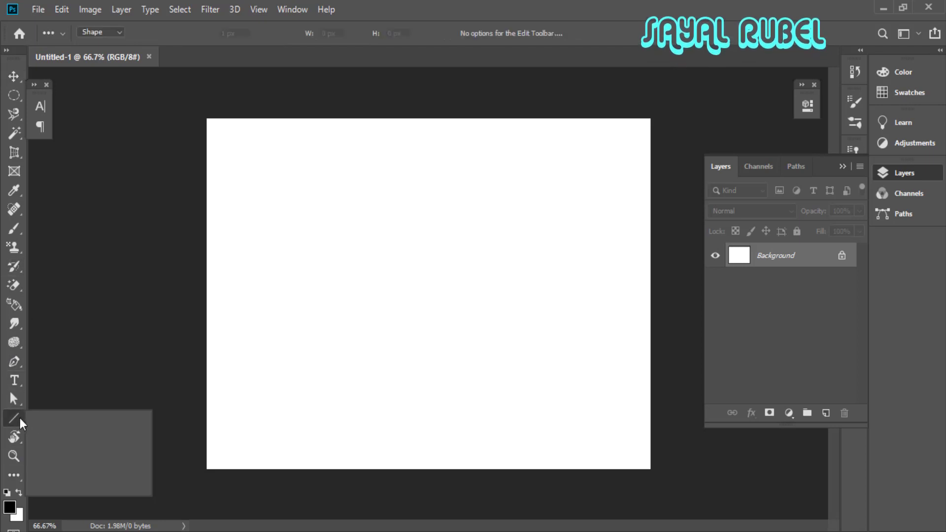
click(59, 417)
click(271, 370)
key(Escape)
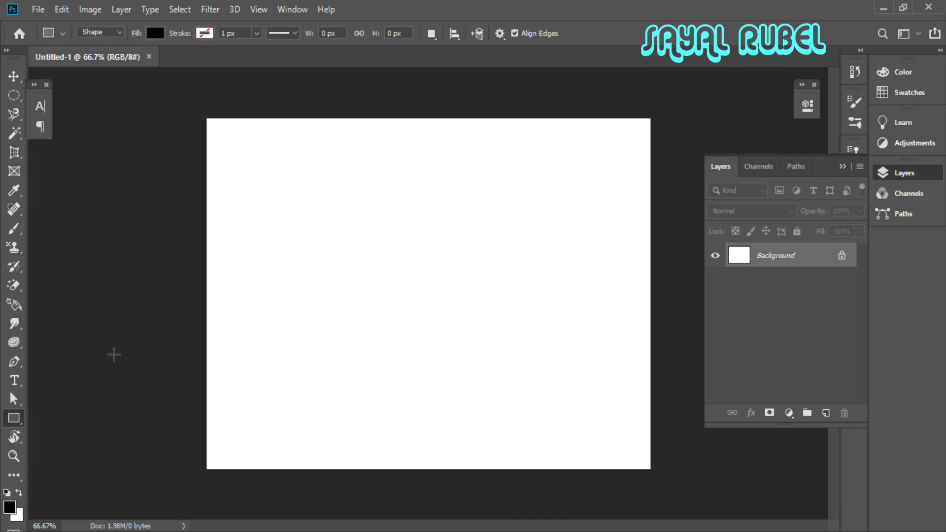
click(26, 424)
click(61, 446)
ctrl+click(534, 279)
mouse_move(457, 265)
mouse_down()
mouse_move(513, 341)
mouse_move(497, 334)
mouse_up()
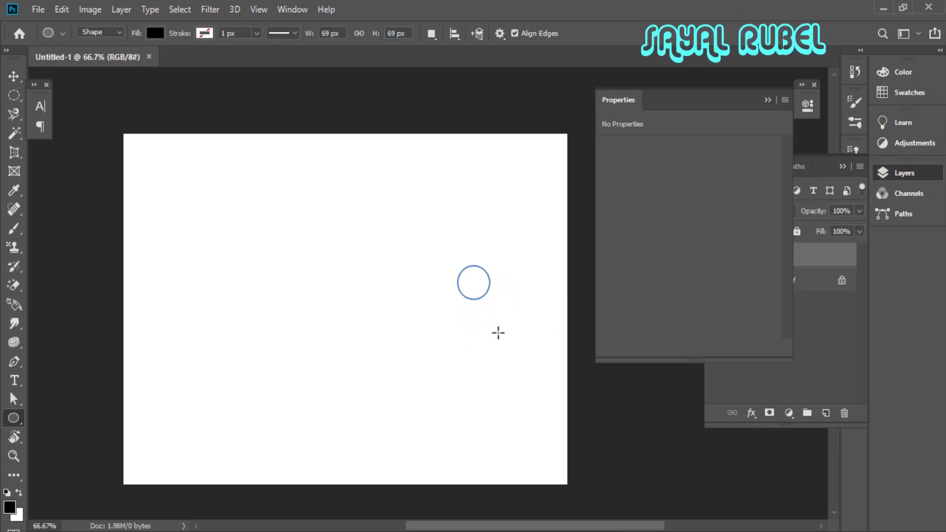
Give the circle no fill and a white 3 px outline, then select the background layer.
click(610, 215)
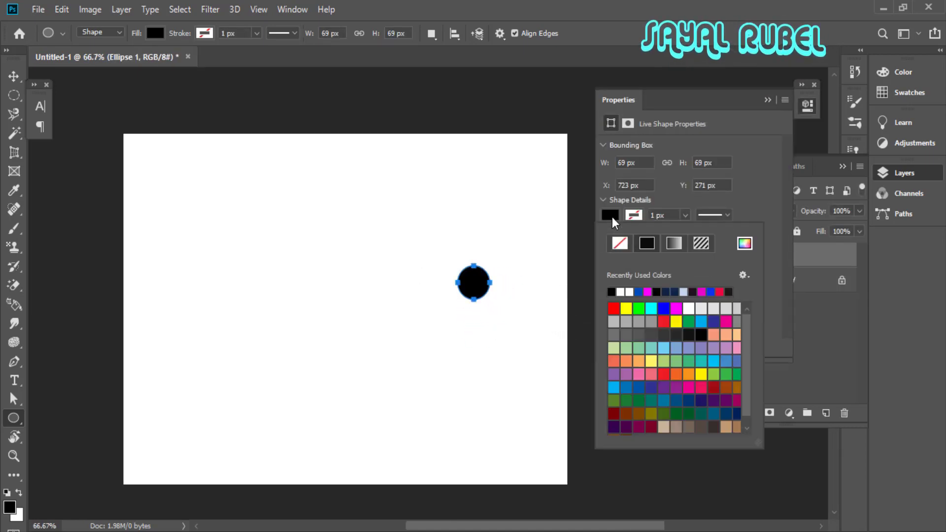
click(620, 243)
click(629, 291)
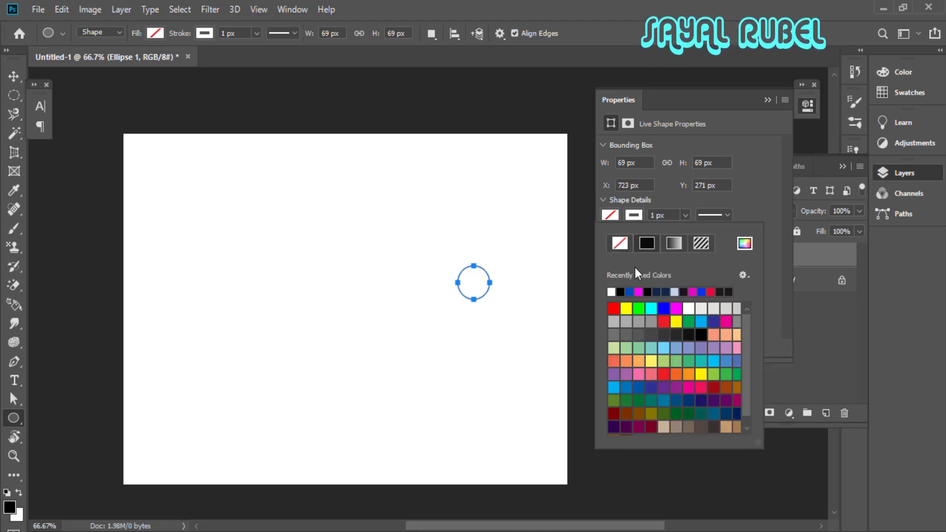
click(762, 96)
double_click(660, 215)
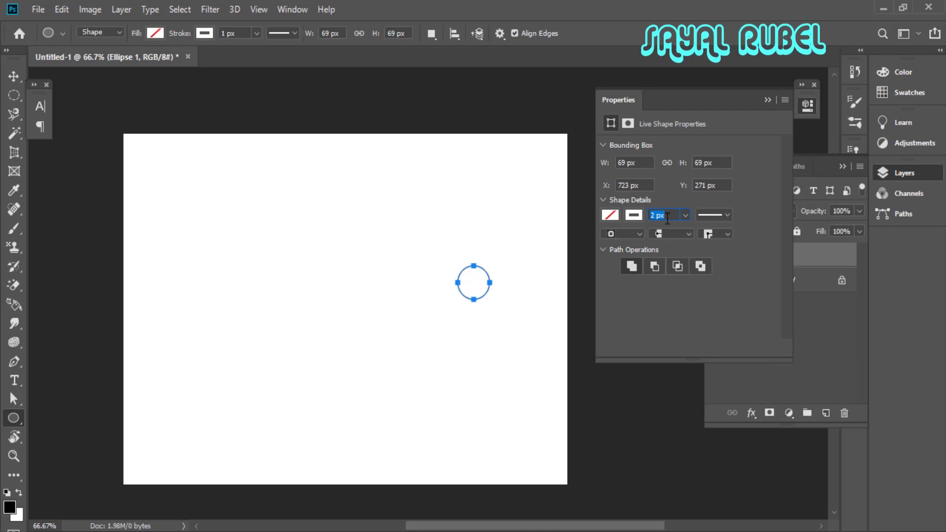
text(3)
click(767, 100)
click(779, 293)
Add a new layer filled with black and lock it.
click(825, 414)
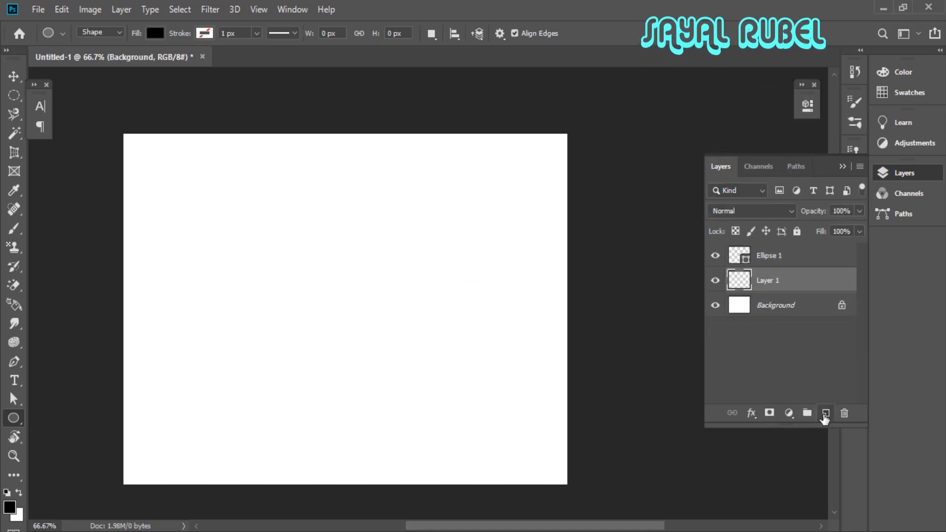
key(alt+BackSpace)
scroll(439, 296, up, 2)
key(v)
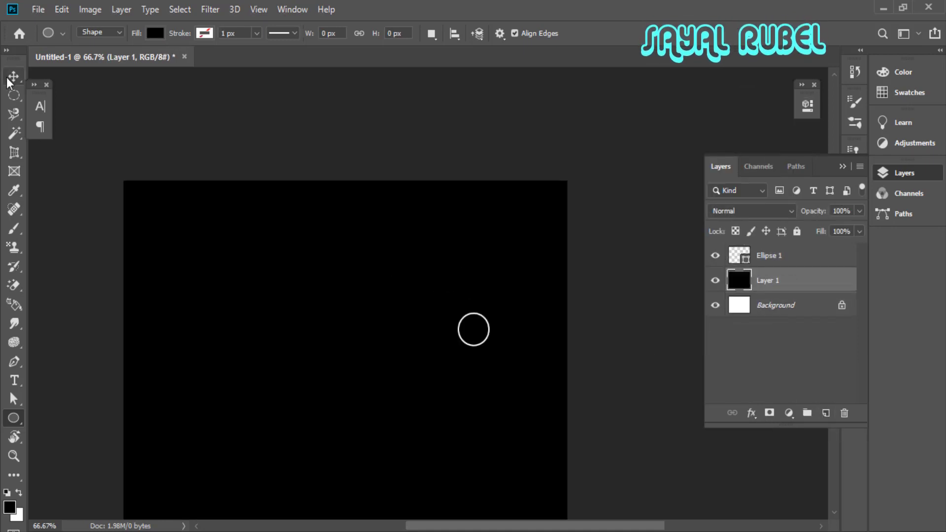
mouse_move(476, 336)
mouse_down()
mouse_move(494, 356)
mouse_move(474, 341)
mouse_move(552, 356)
mouse_up()
key(ctrl+z)
click(797, 231)
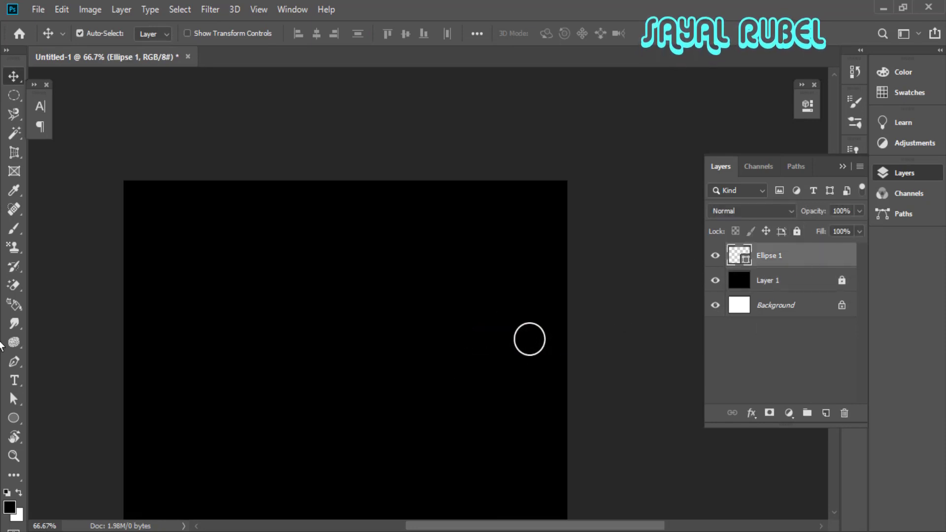
Thicken the ring's outline to 5 px and reposition the ring near the right.
click(14, 418)
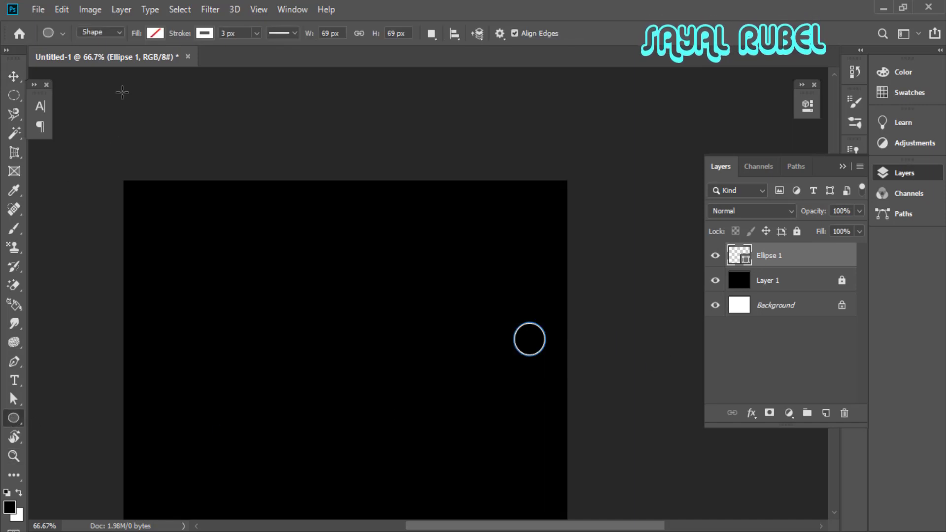
key(Up)
click(262, 127)
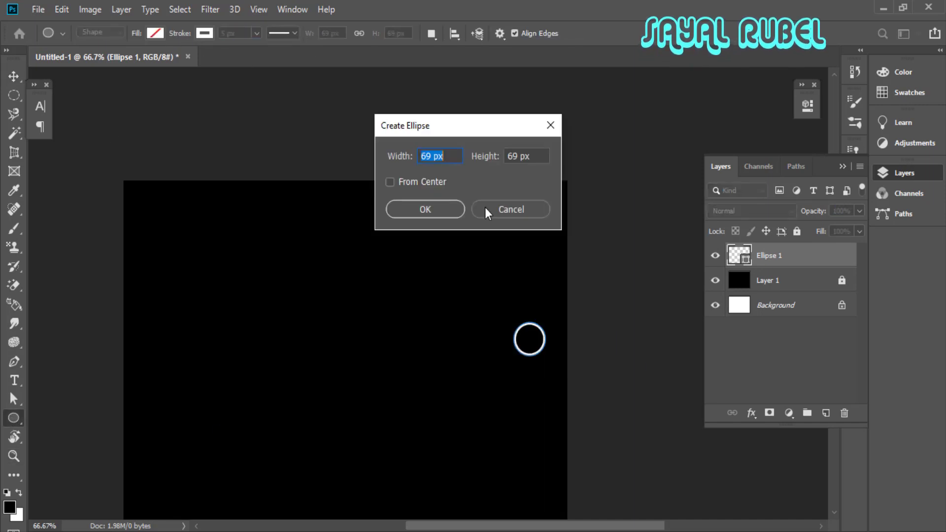
click(488, 209)
key(ctrl+1)
key(v)
key(ctrl+minus)
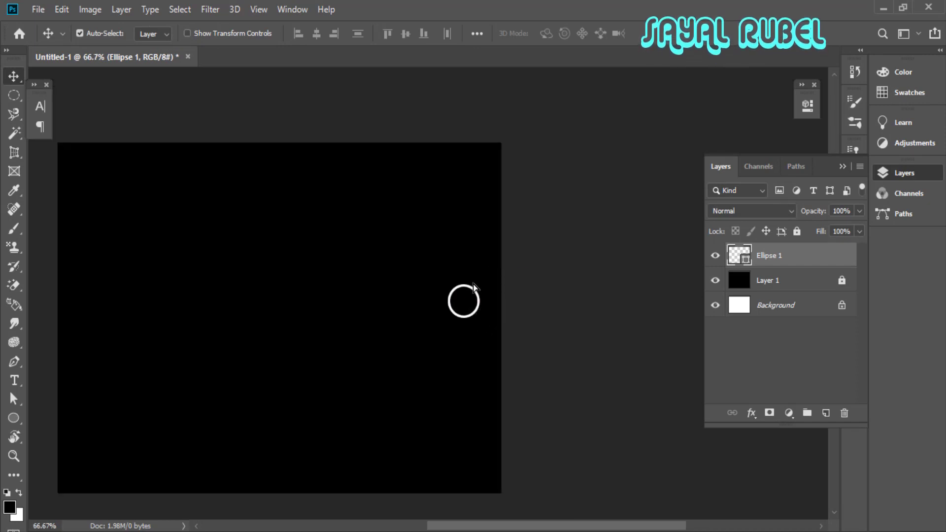
drag(474, 287, 480, 267)
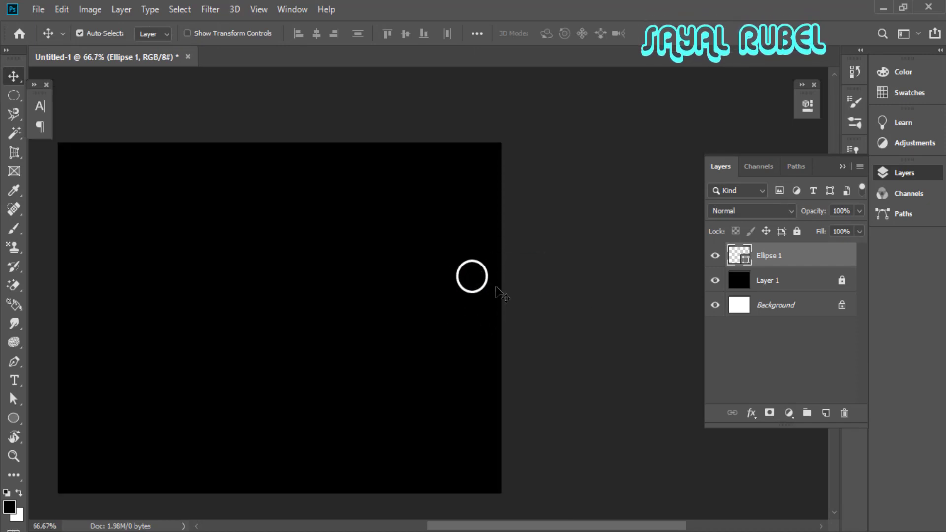
drag(472, 294, 472, 304)
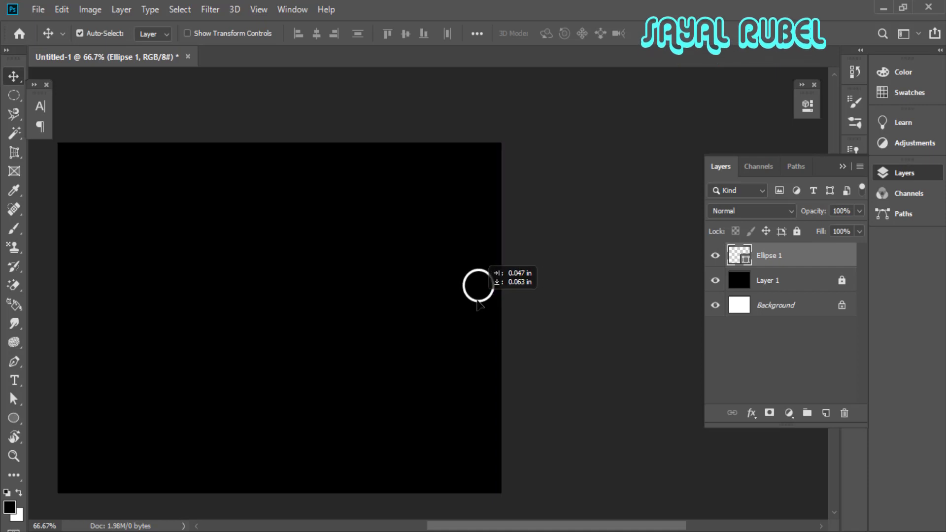
Set the ring's outline thickness to 8 px.
click(13, 418)
click(274, 122)
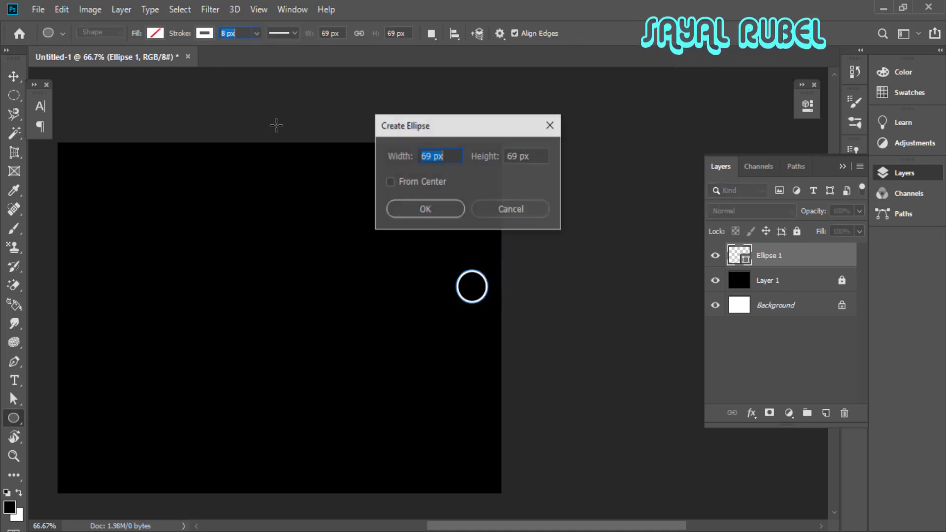
click(511, 209)
Duplicate and enlarge a copy of the ring, then undo it, leaving one ring.
key(v)
mouse_move(461, 302)
mouse_down()
mouse_move(474, 301)
mouse_move(445, 343)
mouse_move(457, 347)
mouse_up()
key(ctrl+t)
key(Return)
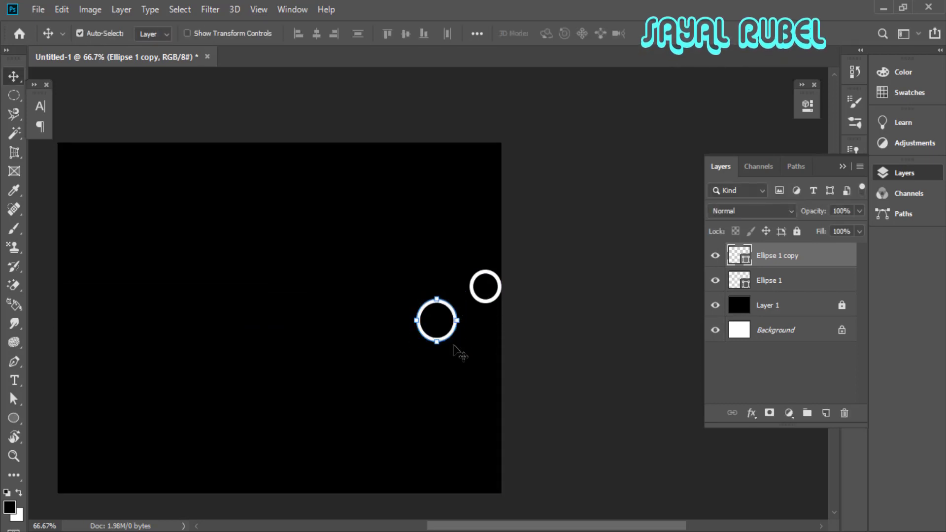
click(764, 282)
key(ctrl+z)
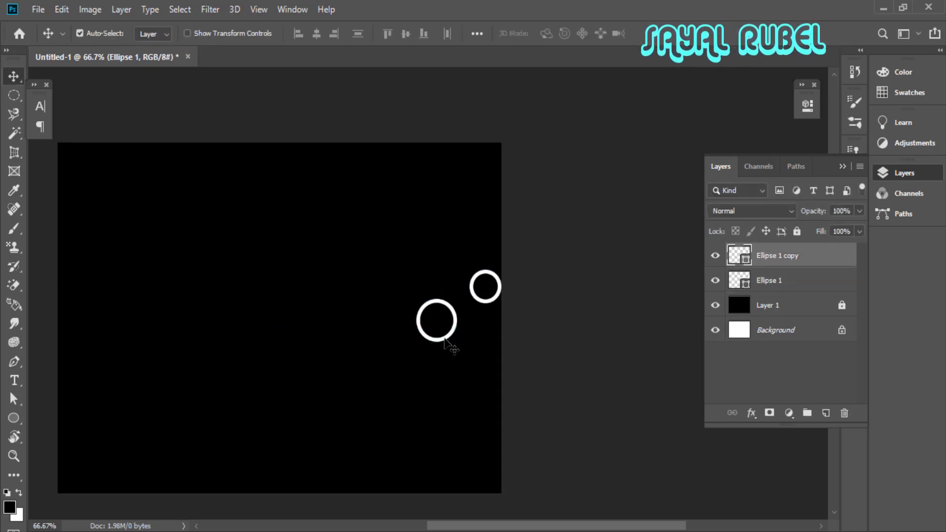
key(ctrl+z)
key(ctrl+z)
right_click(766, 262)
key(Escape)
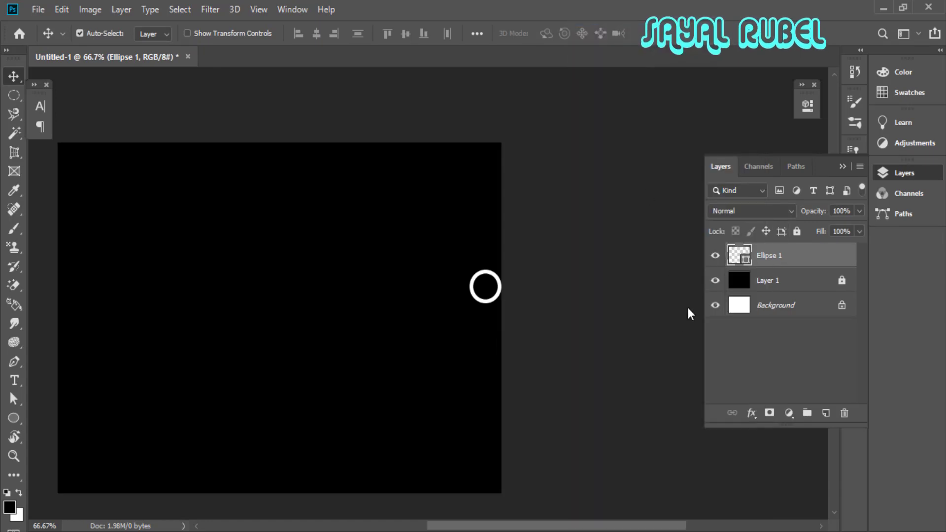
Add an Outer Glow to the ring layer and set its colour to red.
double_click(808, 255)
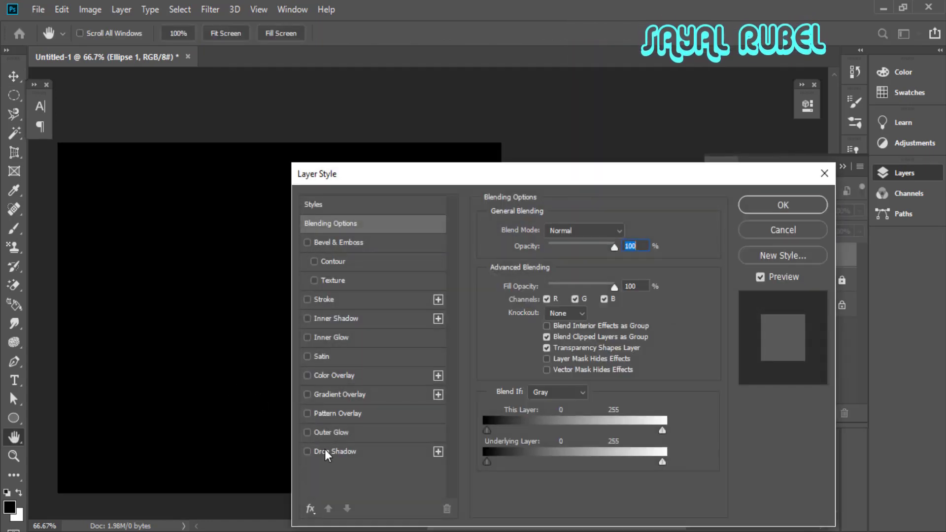
click(331, 432)
drag(497, 175, 822, 146)
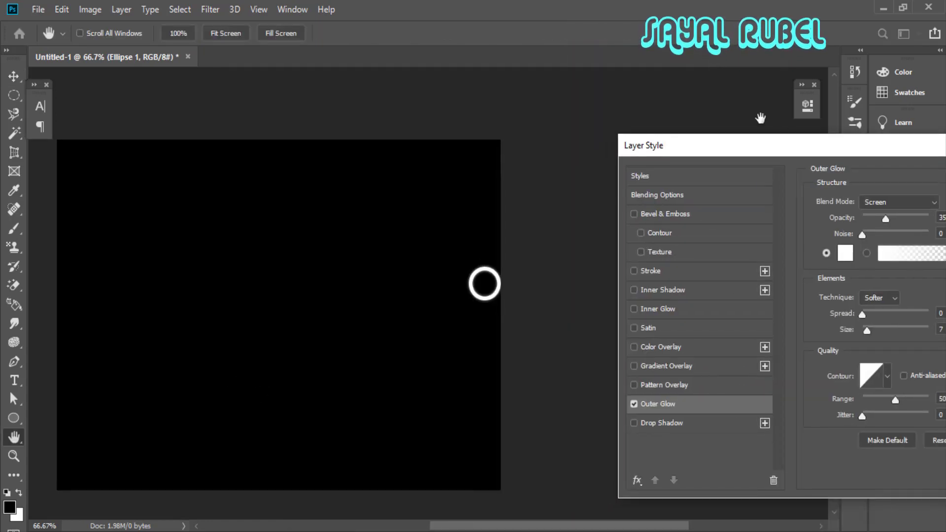
drag(508, 214, 479, 197)
drag(786, 156, 668, 123)
click(727, 221)
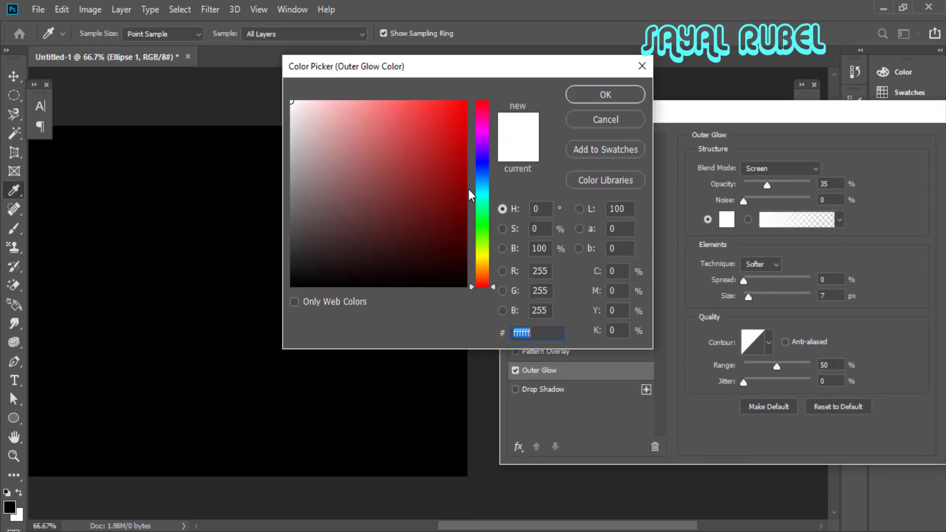
click(482, 119)
click(466, 102)
click(633, 97)
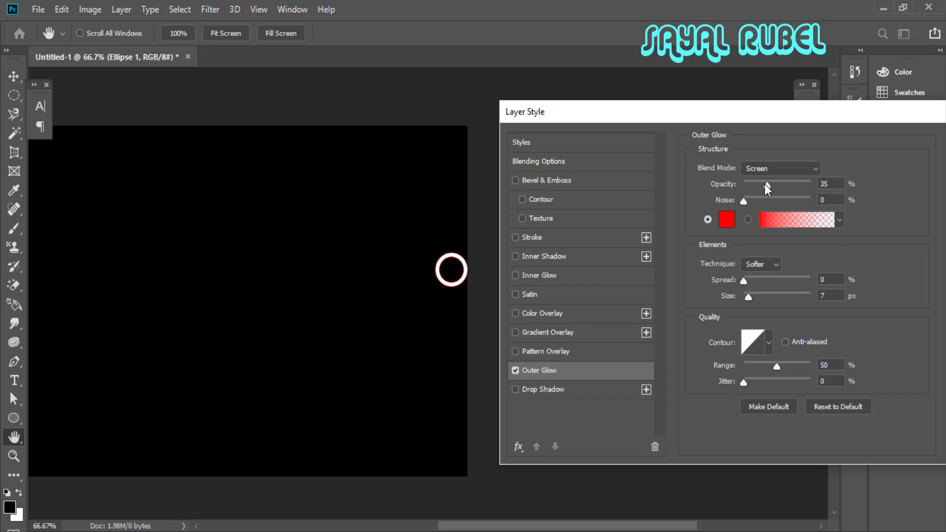
Set the glow to Normal blend, 98% opacity, 7% spread and 16 px size, and apply.
click(778, 168)
scroll(439, 263, up, 2)
scroll(439, 263, right, 3)
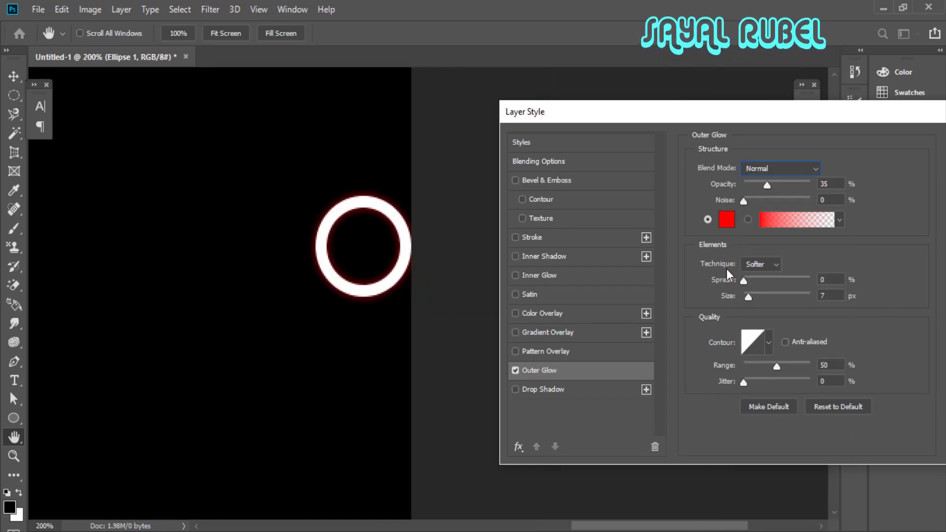
drag(749, 298, 760, 279)
drag(776, 185, 808, 185)
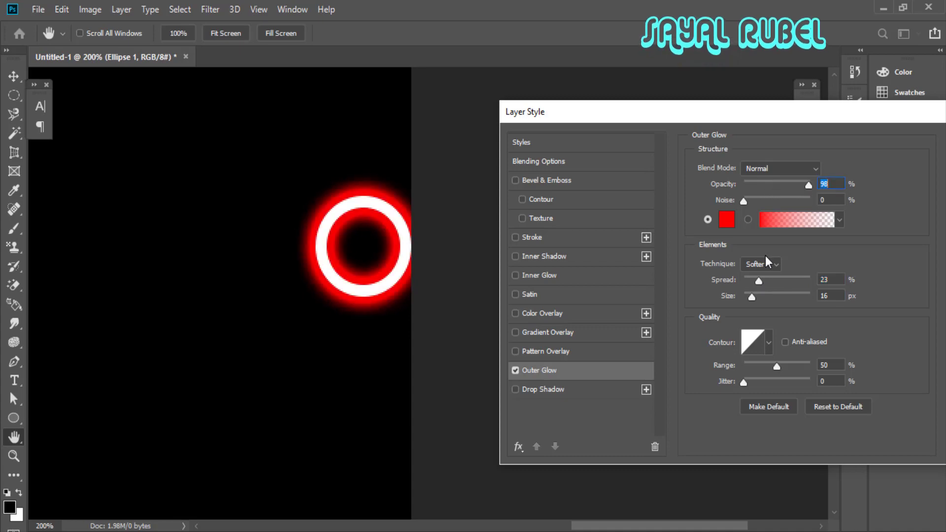
drag(752, 280, 748, 280)
key(alt+space)
click(273, 288)
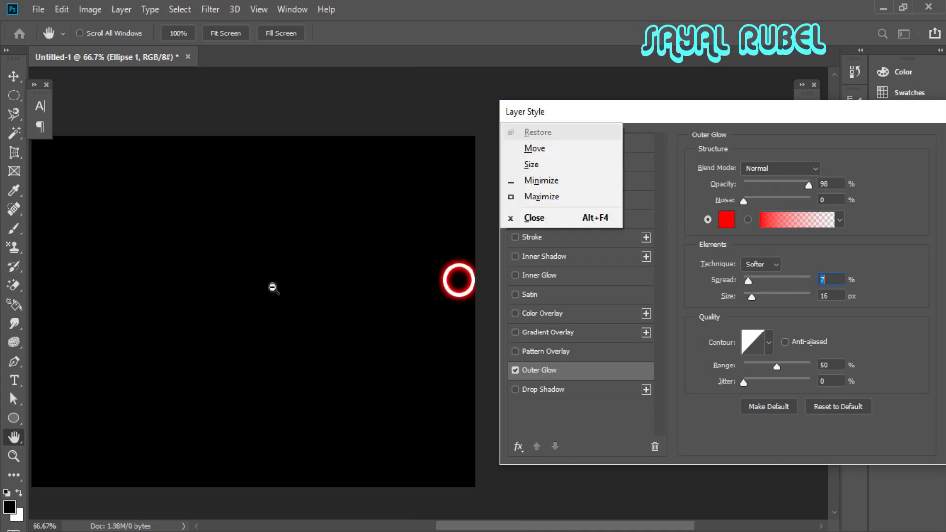
key(Escape)
drag(766, 114, 699, 117)
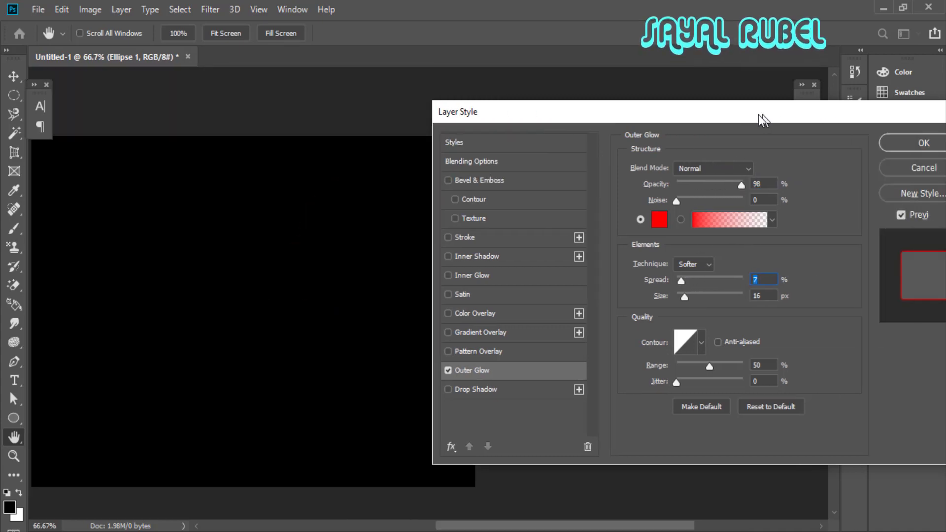
key(Return)
Duplicate the glowing ring, place the copy below-left, and enlarge it.
key(v)
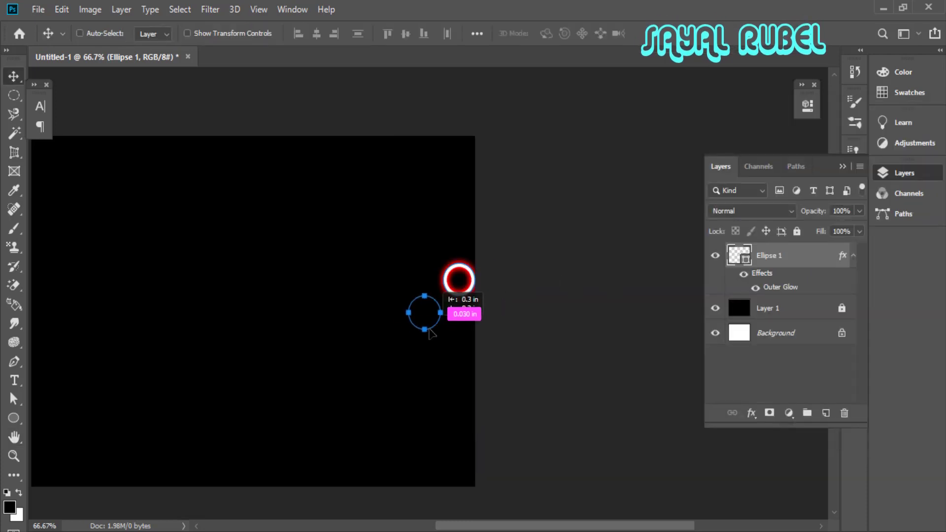
drag(463, 306, 433, 344)
key(ctrl+z)
key(ctrl+j)
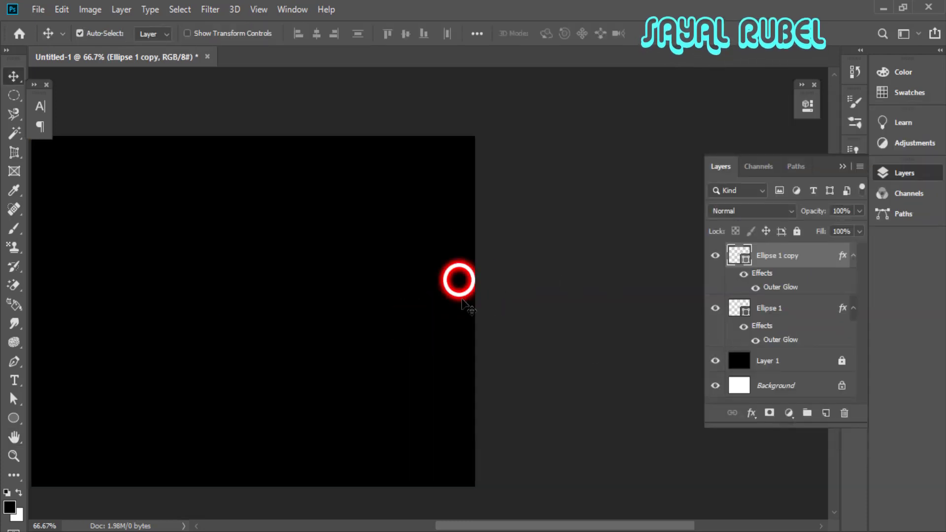
mouse_move(463, 300)
mouse_down()
mouse_move(421, 342)
mouse_move(435, 366)
mouse_move(427, 361)
mouse_up()
key(ctrl+t)
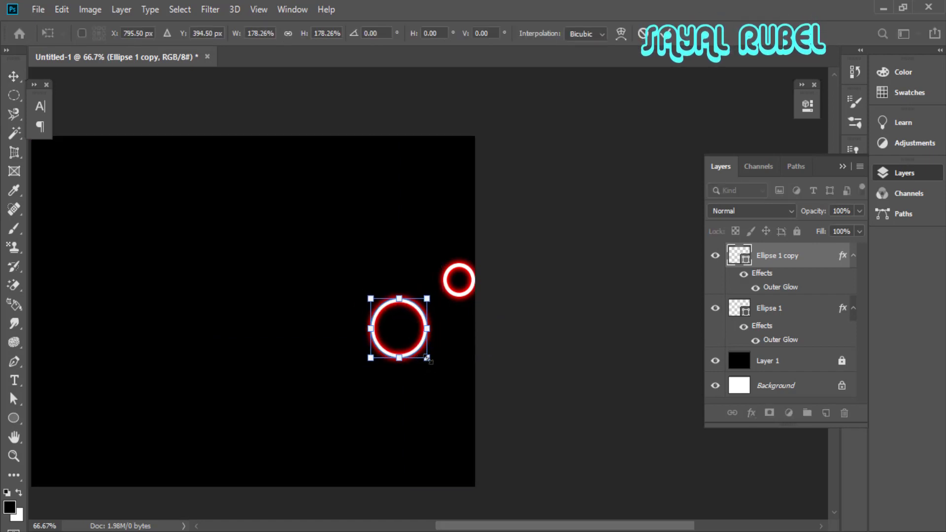
key(Return)
Change the copied ring's outer glow colour to magenta.
double_click(788, 287)
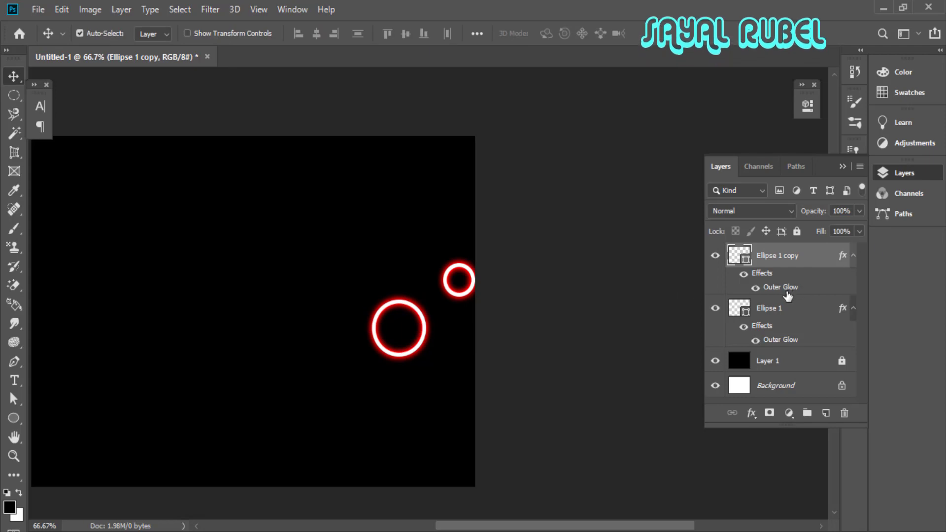
click(622, 222)
click(477, 126)
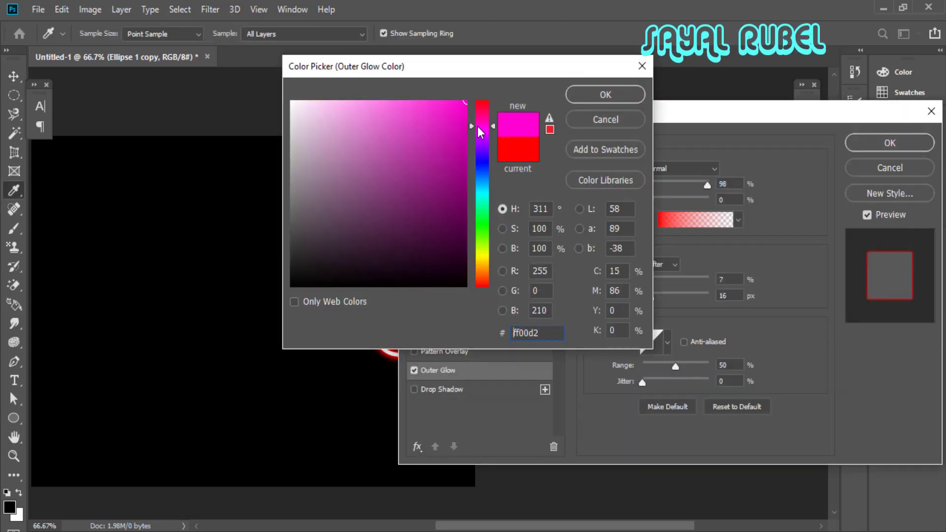
click(611, 101)
click(889, 143)
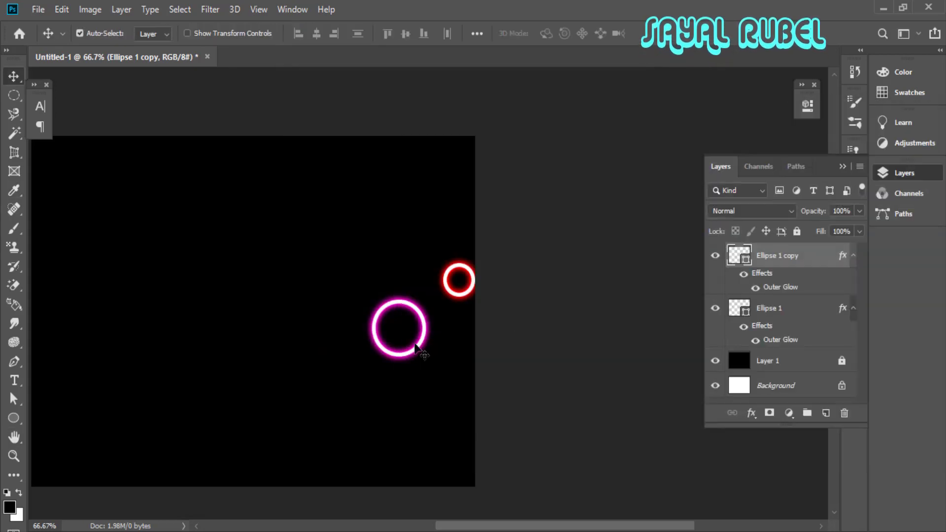
Shrink the magenta ring slightly about its centre and duplicate it.
key(ctrl+t)
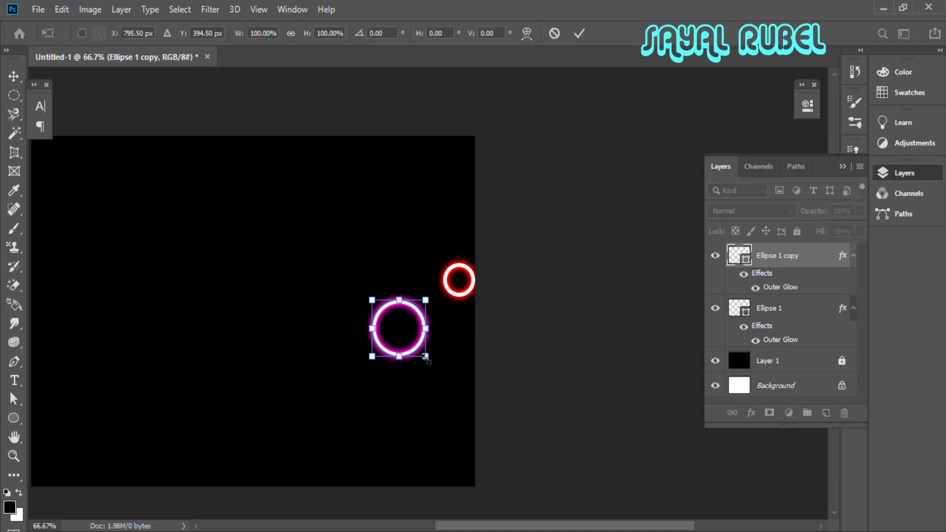
mouse_move(425, 356)
mouse_down()
mouse_move(416, 357)
mouse_move(427, 341)
mouse_up()
key(Return)
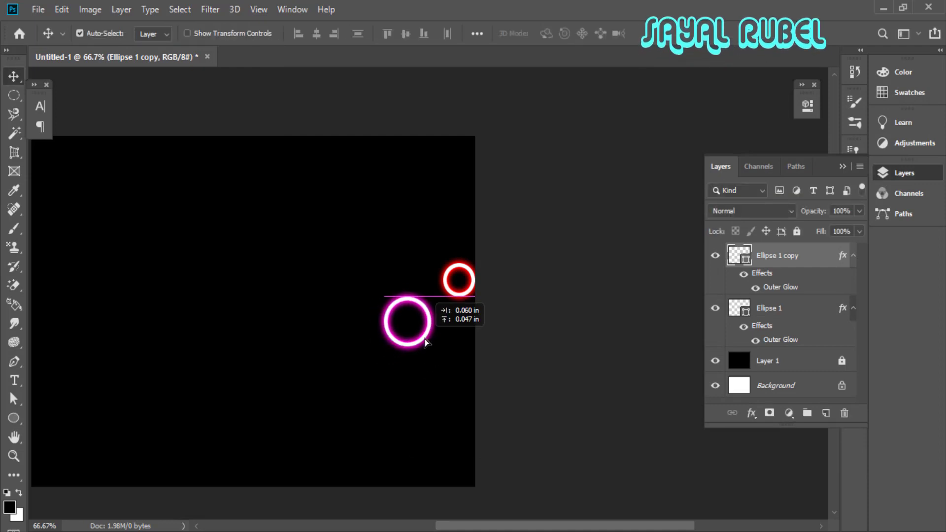
key(ctrl+j)
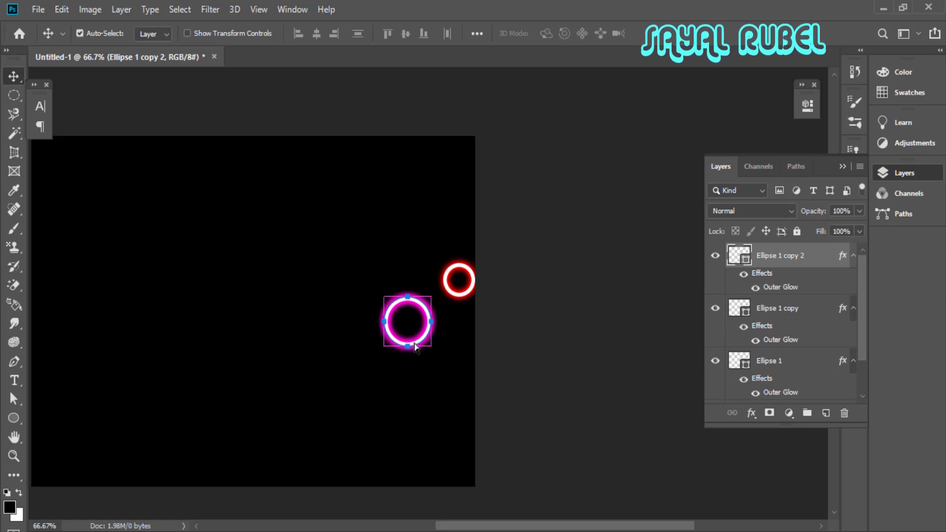
Move the duplicate ring down-left and add a vertical guide at the canvas centre.
drag(409, 351, 335, 389)
scroll(468, 414, left, 5)
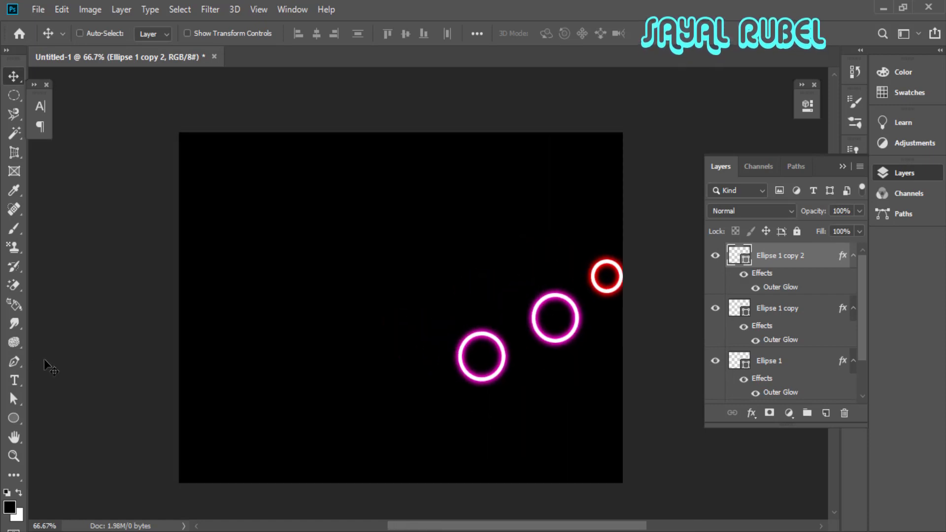
key(ctrl+r)
drag(36, 364, 433, 398)
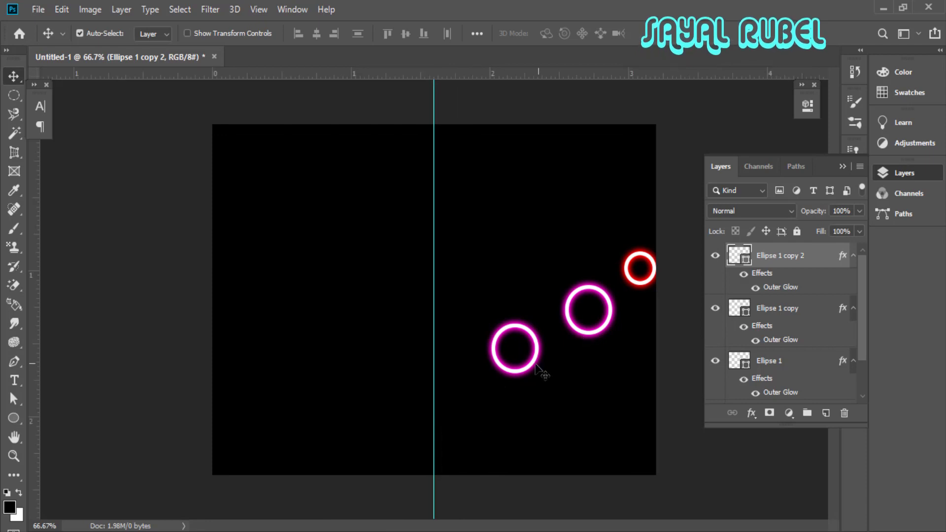
Rearrange the magenta rings and resize the bottom ring.
drag(535, 364, 540, 379)
click(606, 327)
drag(609, 329, 613, 301)
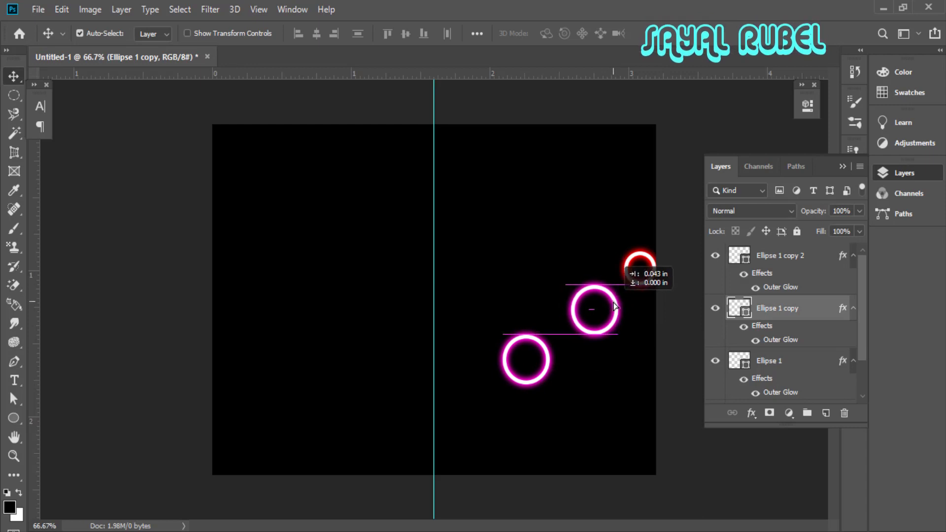
mouse_move(552, 369)
mouse_down()
mouse_move(573, 370)
mouse_move(590, 397)
mouse_move(553, 389)
mouse_up()
key(ctrl+t)
key(Return)
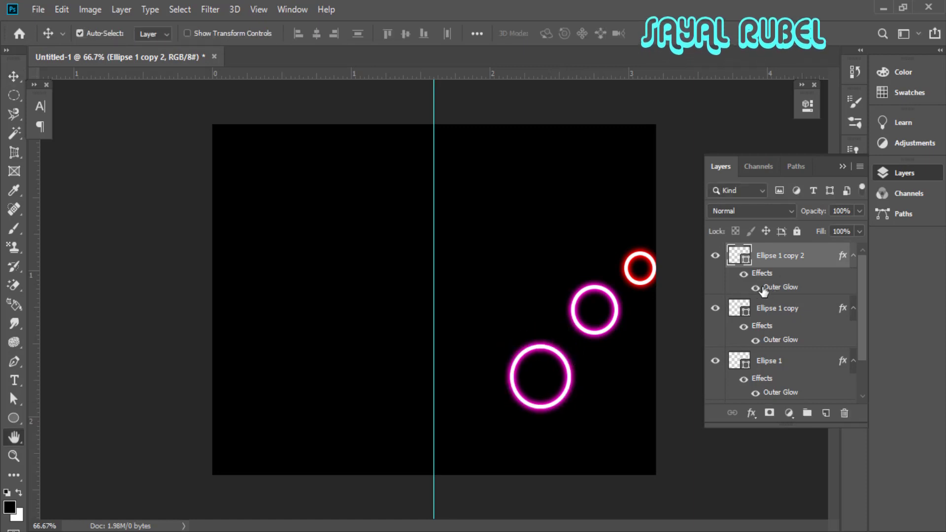
Set the bottom ring's outer glow to blue and duplicate it lower along the arc.
double_click(763, 291)
click(622, 221)
drag(486, 132, 490, 159)
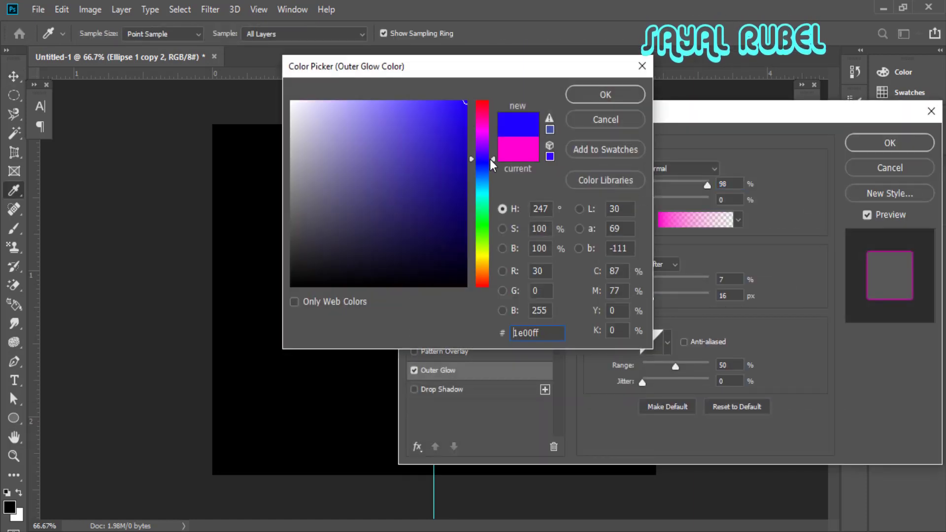
click(614, 95)
drag(613, 111, 225, 154)
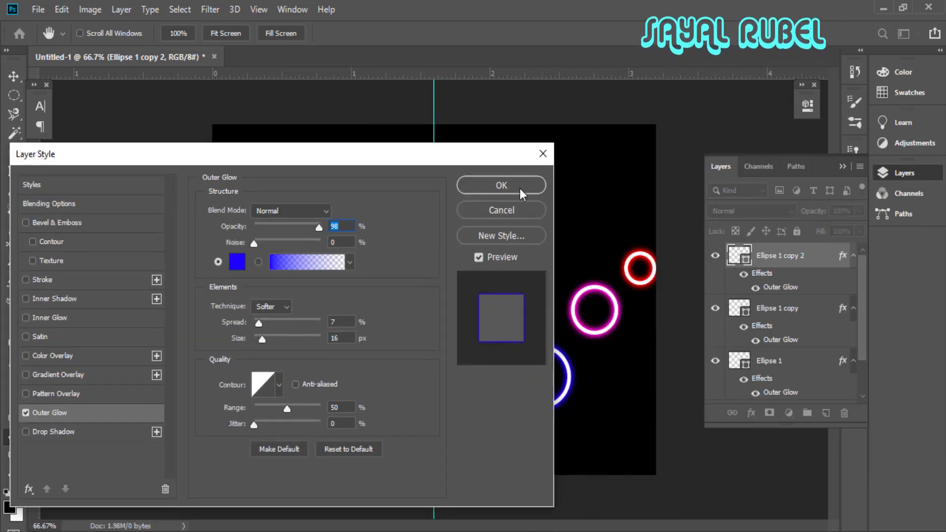
click(521, 190)
mouse_move(557, 403)
mouse_down()
mouse_move(587, 393)
mouse_move(513, 427)
mouse_move(509, 449)
mouse_move(526, 441)
mouse_move(472, 445)
mouse_move(533, 415)
mouse_up()
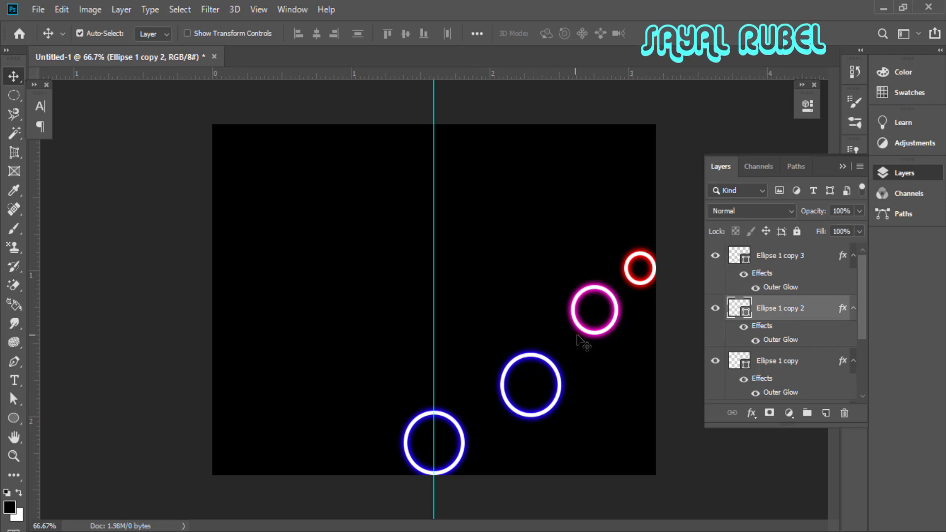
Adjust the blue and magenta rings and enlarge the bottom blue ring by about a third.
drag(555, 371, 544, 364)
drag(589, 337, 585, 348)
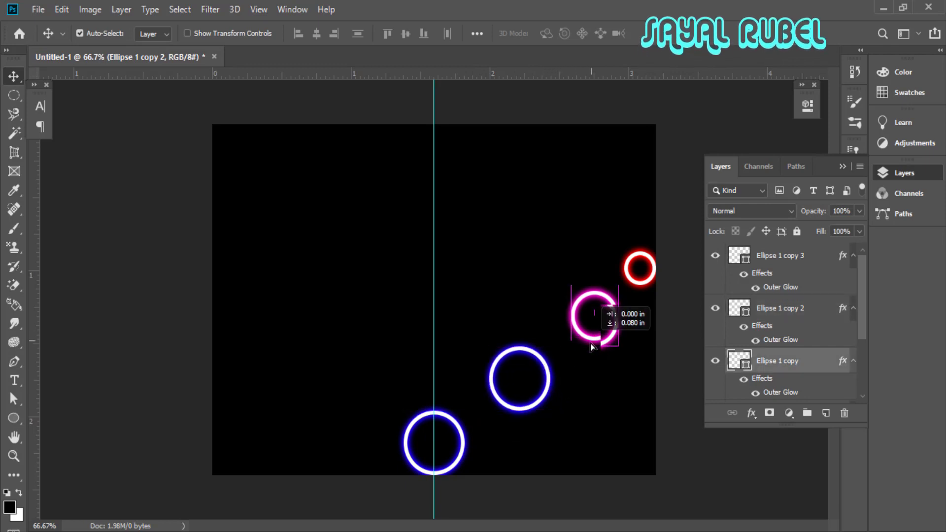
key(ctrl+t)
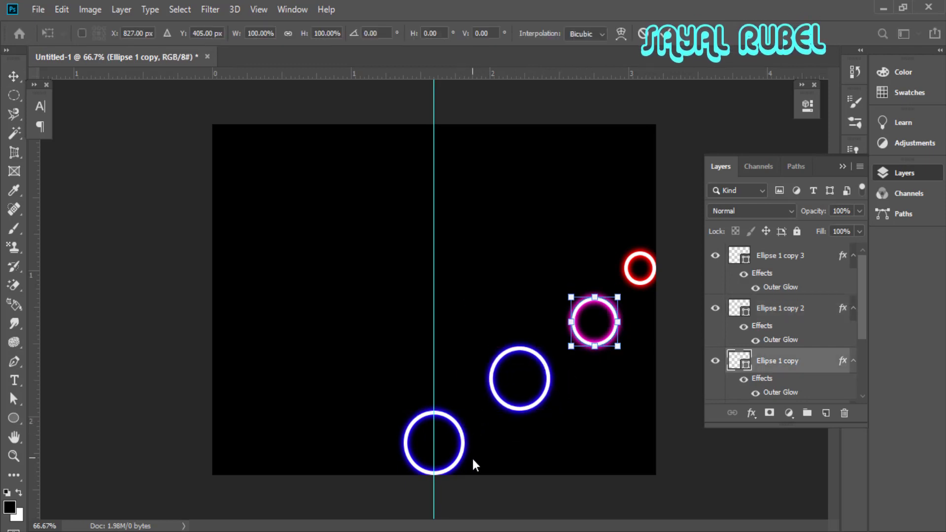
key(Escape)
key(alt+period)
key(ctrl+t)
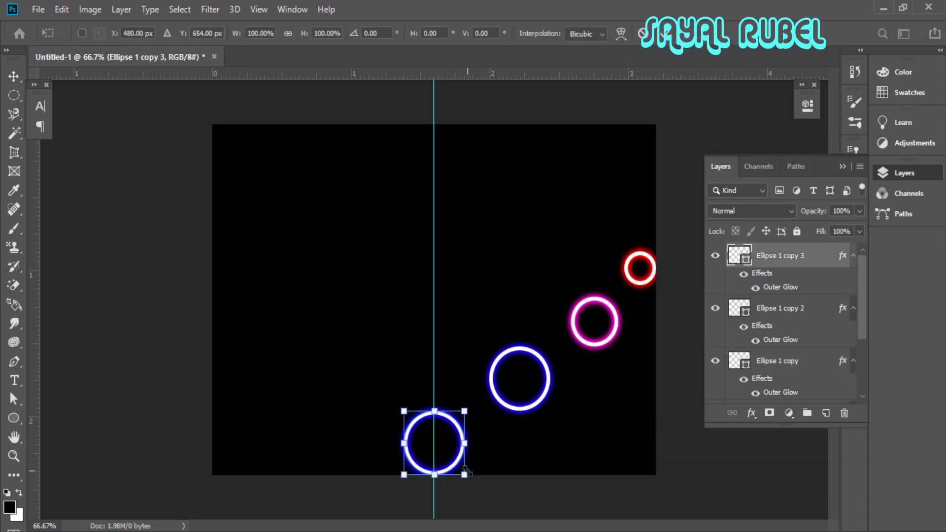
mouse_move(465, 475)
mouse_down()
mouse_move(474, 485)
mouse_move(466, 463)
mouse_up()
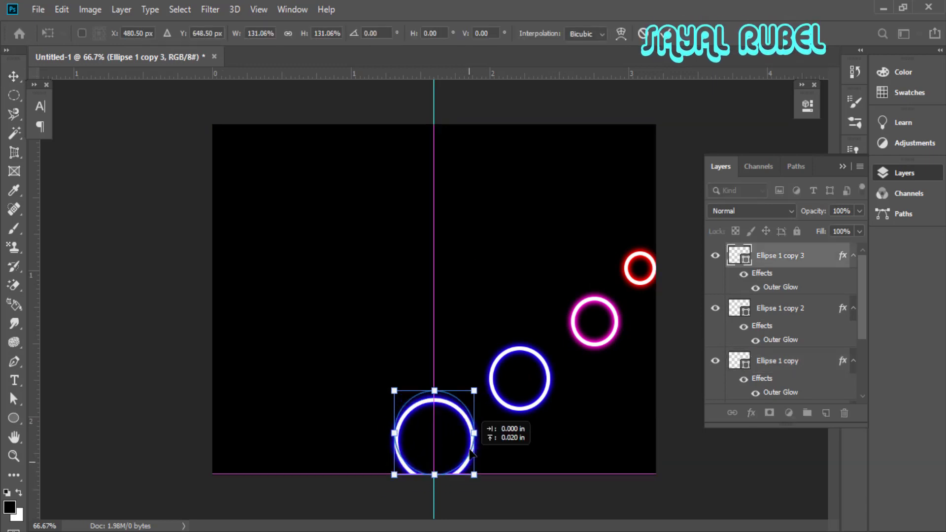
key(Return)
Add a horizontal guide, lower the red ring onto it, and respace the other rings.
drag(532, 409, 557, 405)
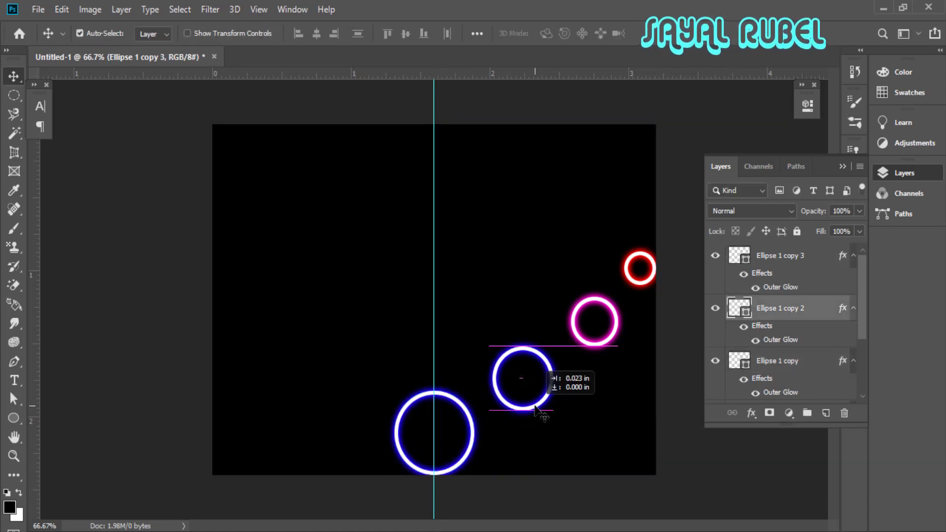
drag(473, 73, 475, 301)
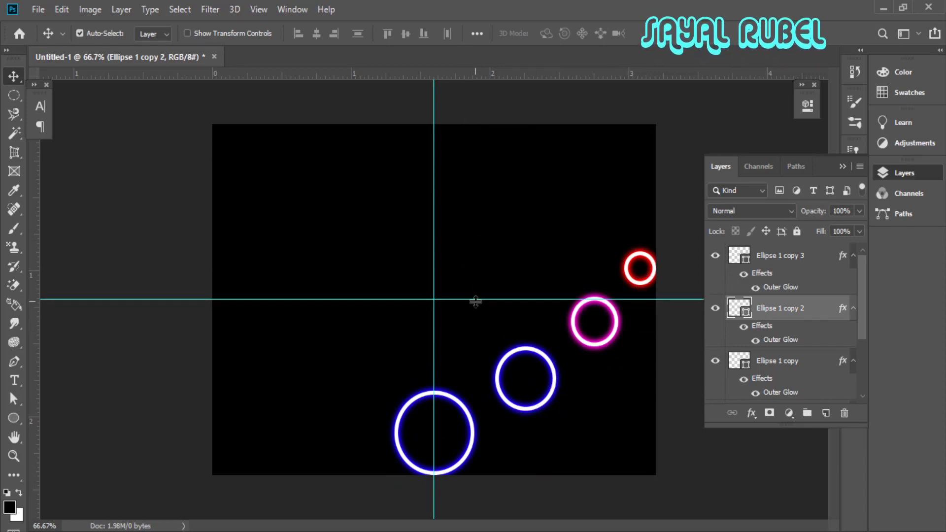
drag(620, 341, 613, 348)
drag(554, 377, 587, 362)
drag(647, 275, 647, 307)
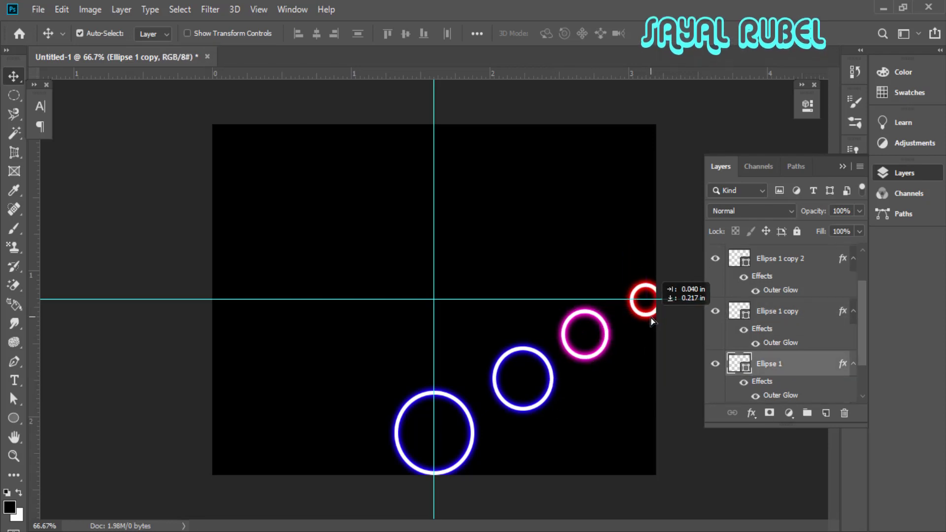
click(604, 336)
drag(551, 374, 546, 373)
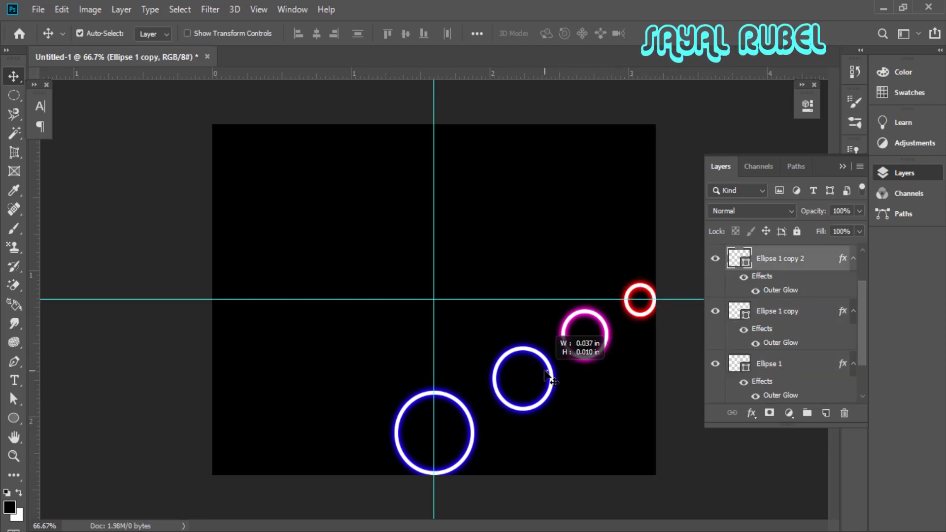
key(shift+Left)
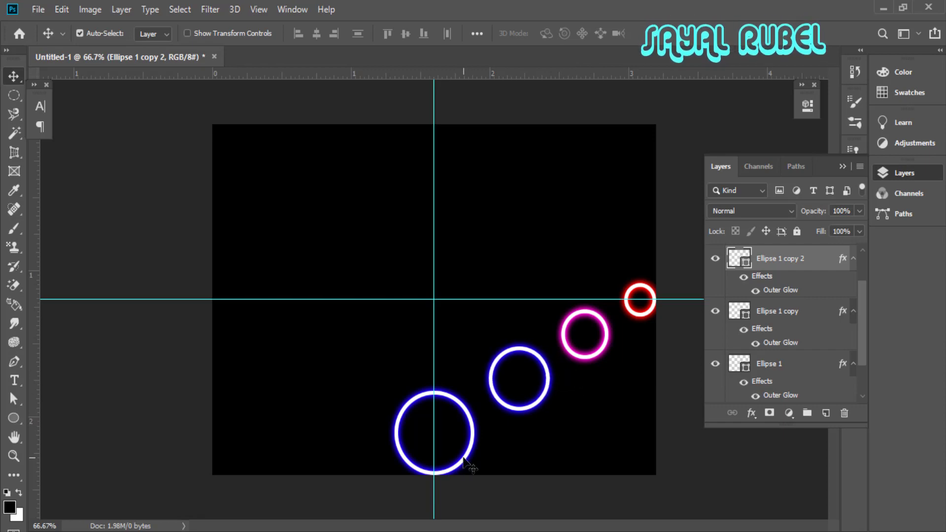
key(ctrl+j)
Change the bottom ring's outer glow to cyan (00ffde) and raise the ring slightly.
double_click(780, 288)
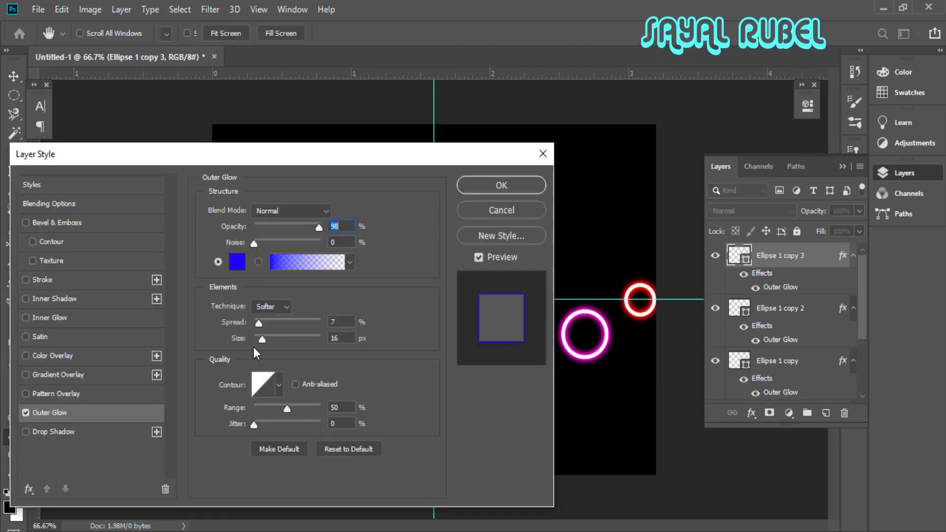
click(236, 264)
drag(483, 157, 483, 198)
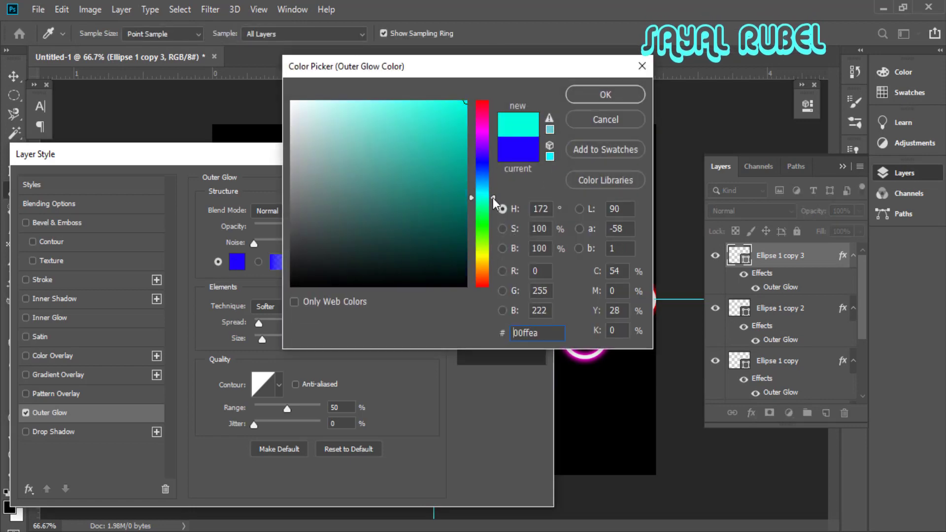
click(601, 96)
click(500, 189)
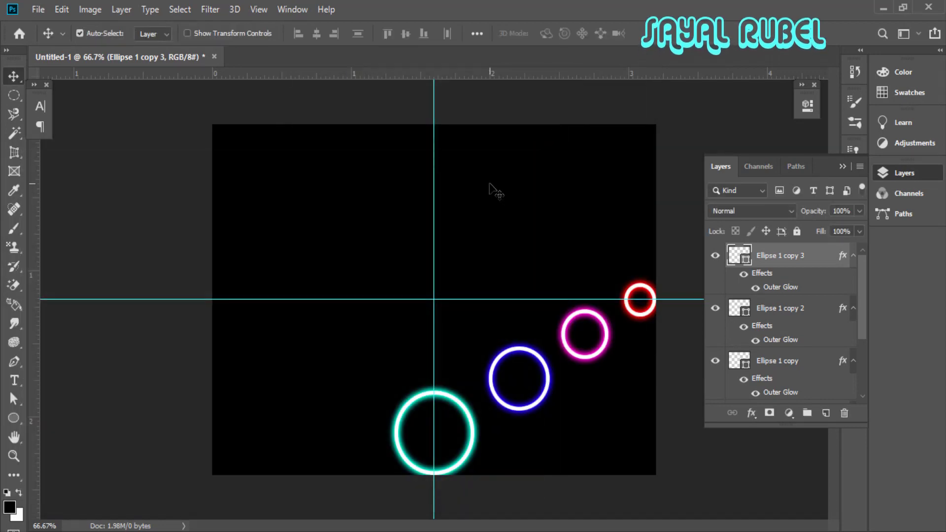
drag(440, 386, 446, 388)
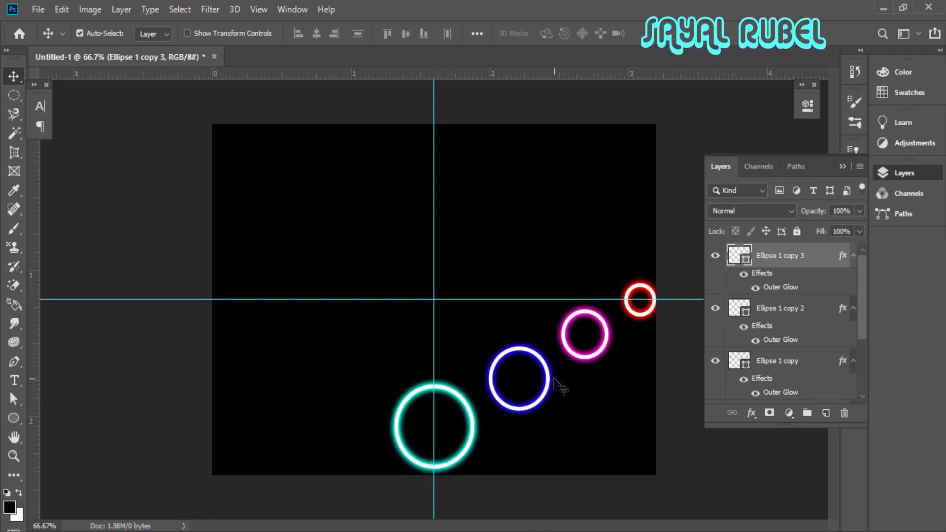
Duplicate the selected rings, flip them horizontally and move the mirrored copies to the left half.
scroll(790, 330, down, 2)
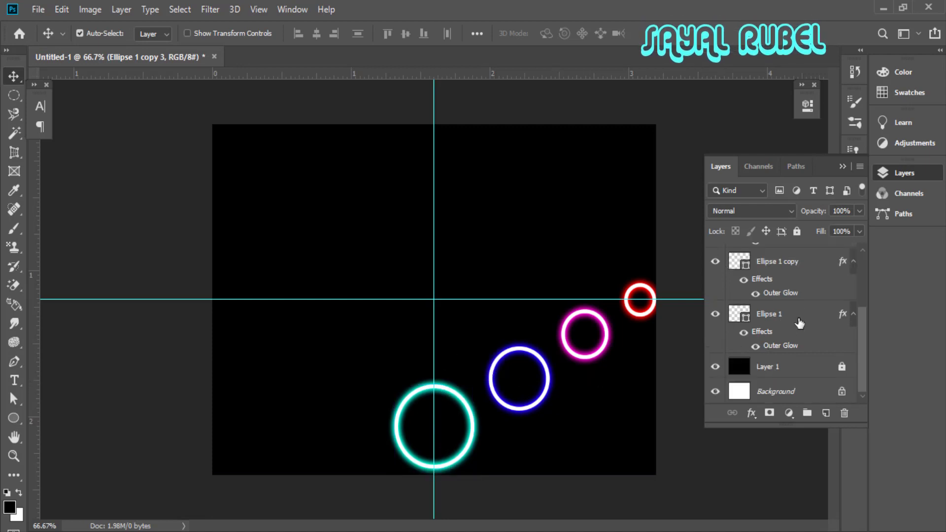
scroll(791, 330, up, 2)
scroll(770, 364, down, 2)
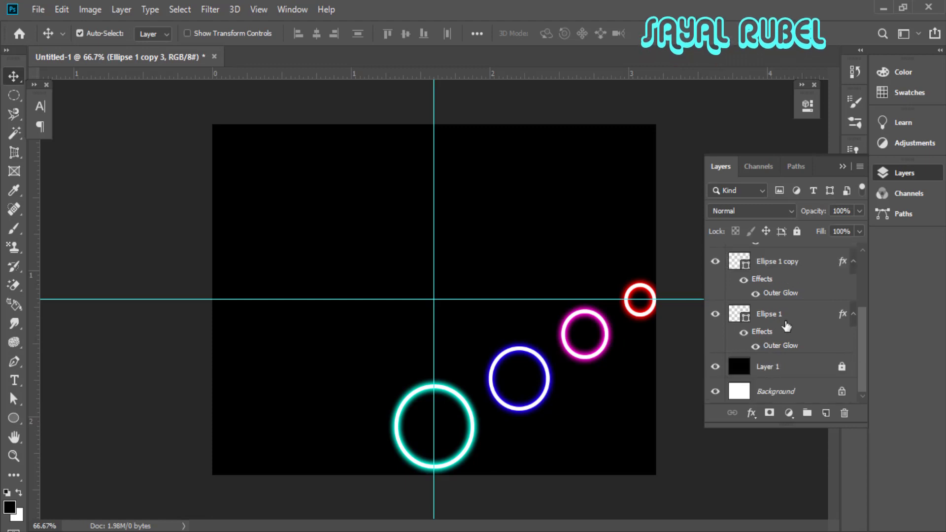
shift+click(785, 327)
key(ctrl+j)
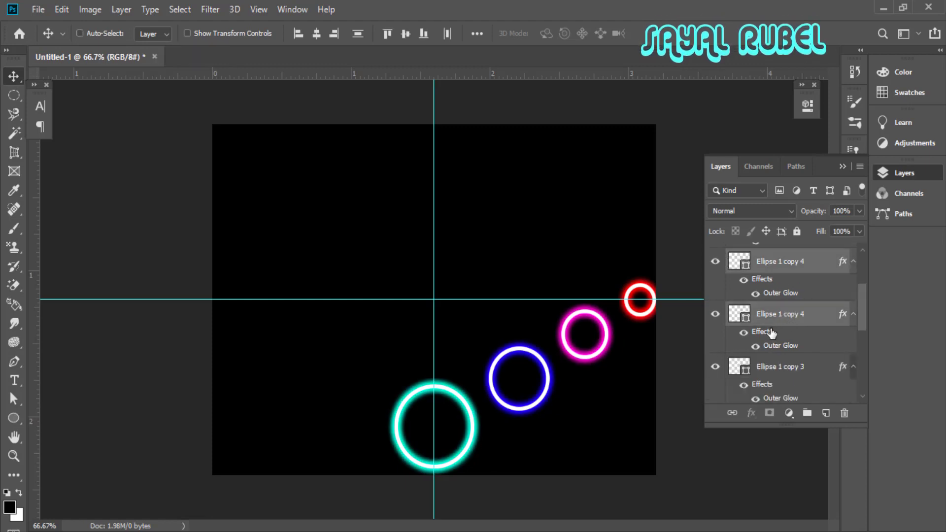
key(ctrl+t)
right_click(533, 374)
click(586, 338)
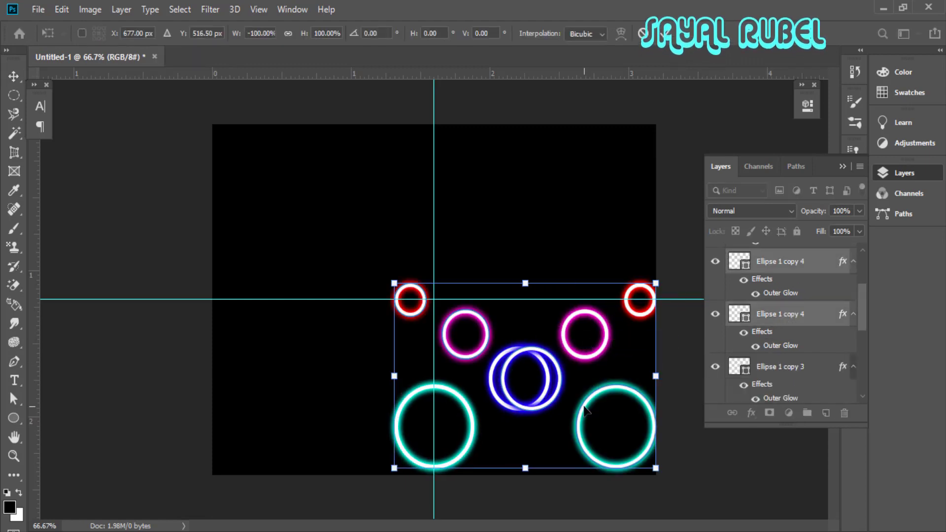
drag(584, 408, 395, 407)
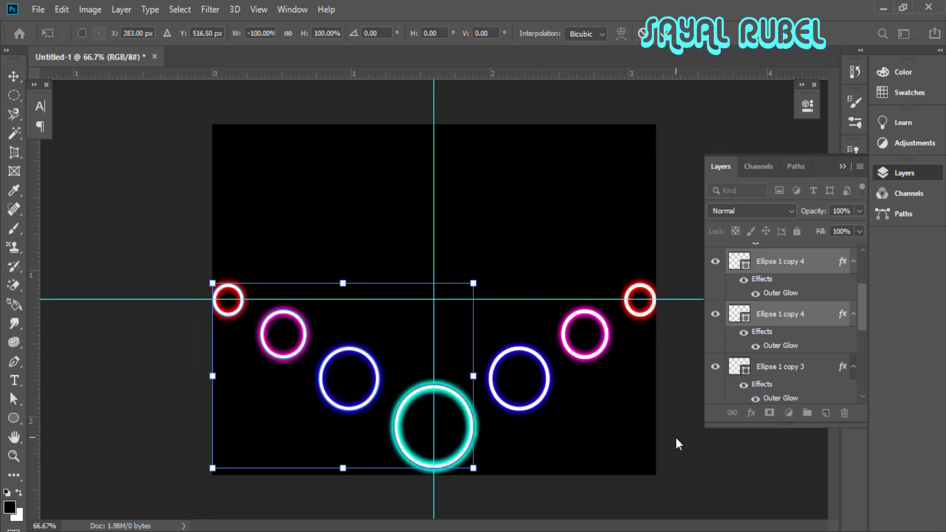
key(Return)
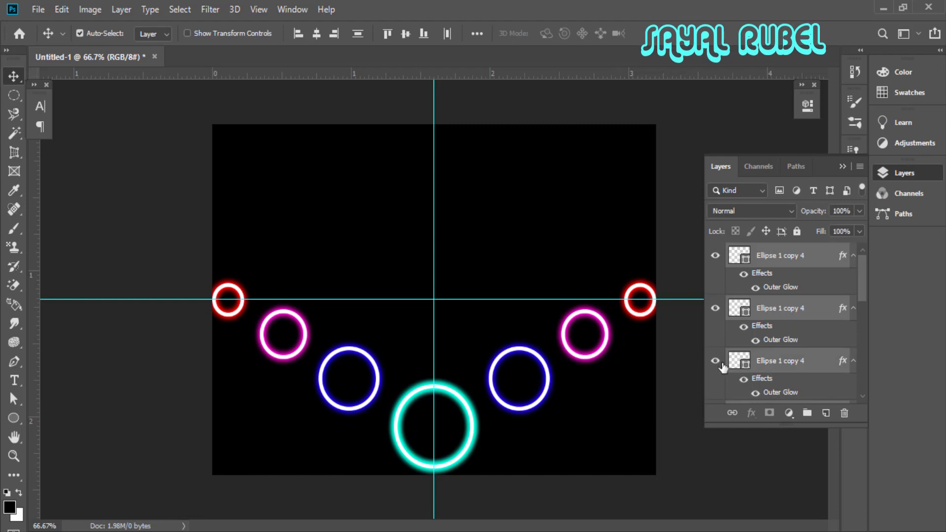
Enlarge the Layers list and toggle ring visibility to identify each left ring's layer.
click(716, 363)
scroll(770, 369, down, 5)
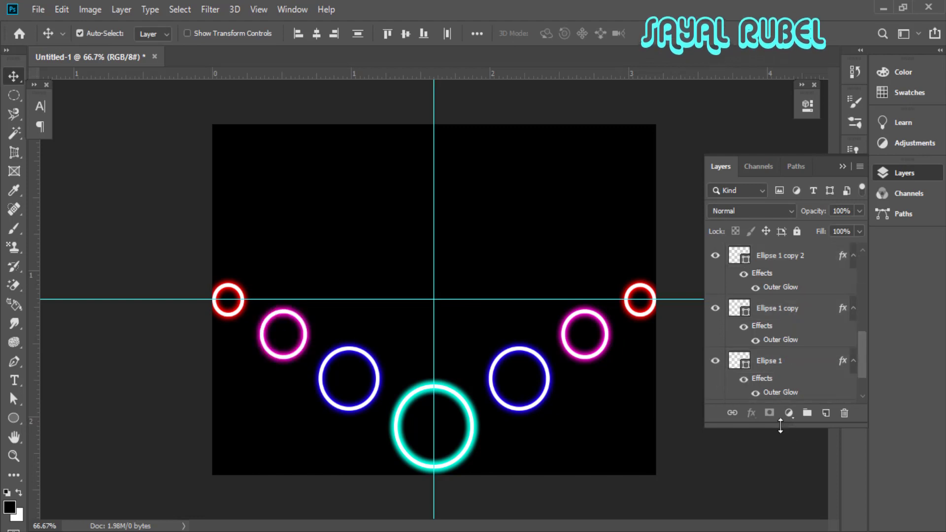
drag(780, 426, 781, 515)
scroll(779, 374, up, 5)
click(715, 414)
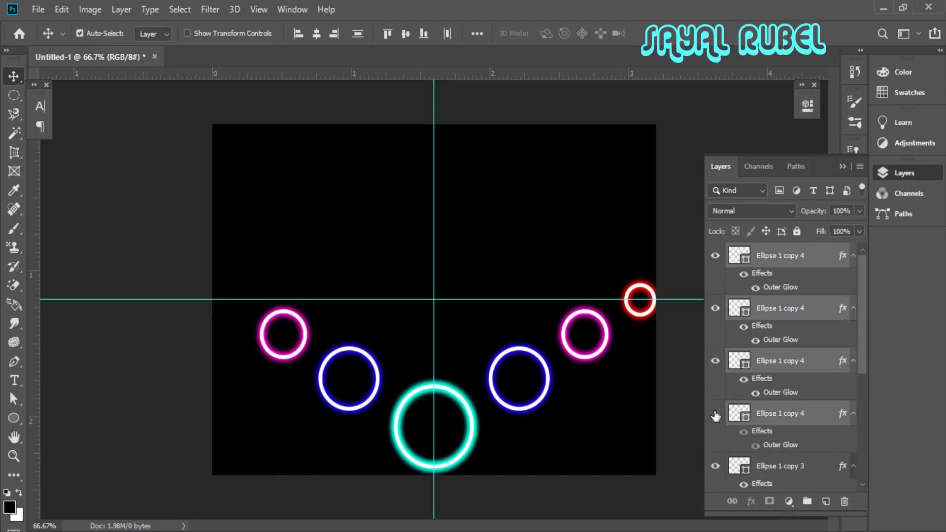
click(716, 308)
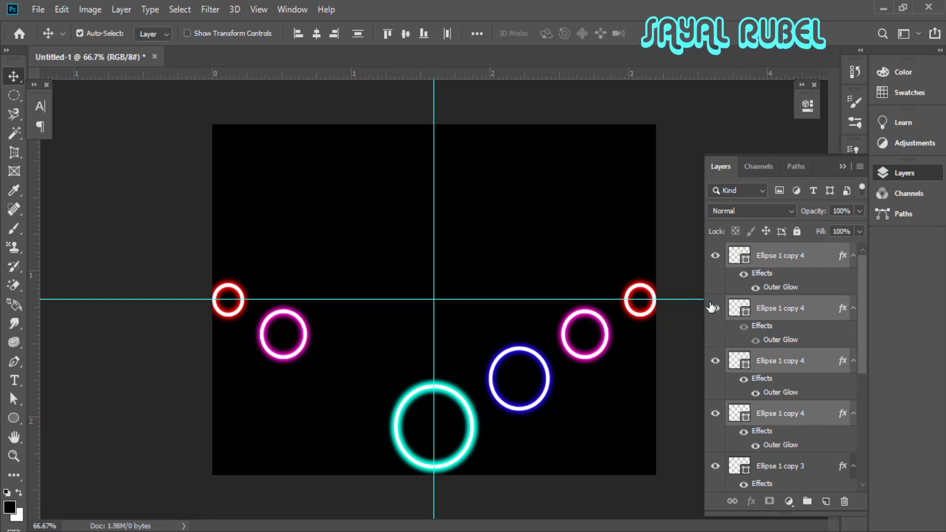
click(715, 256)
click(716, 255)
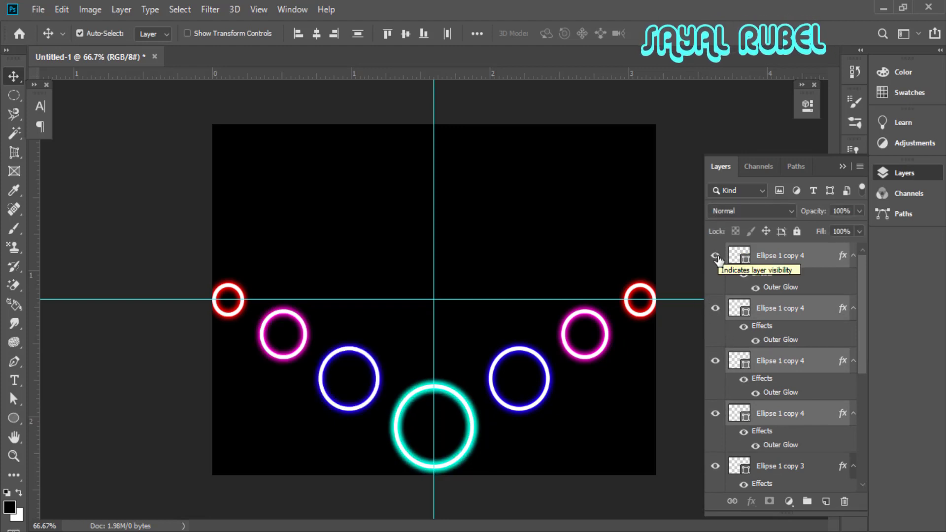
scroll(734, 370, down, 5)
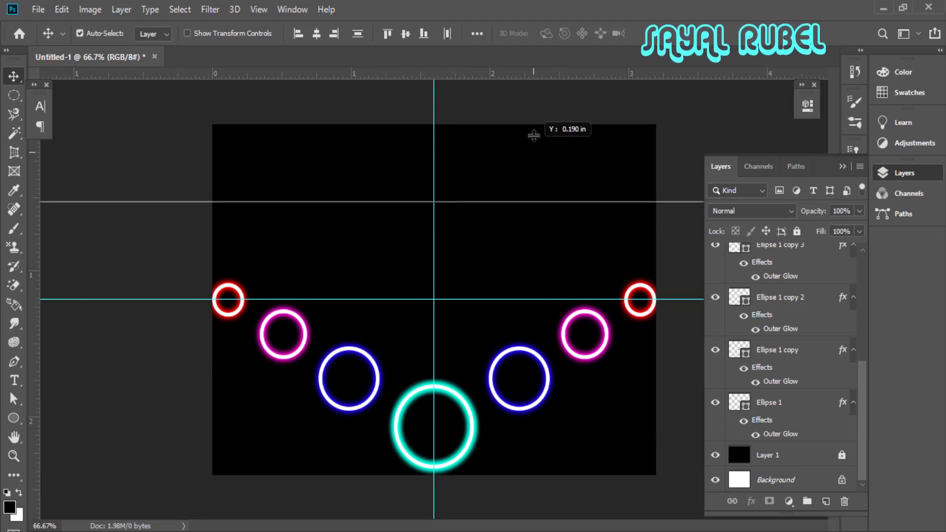
Move the horizontal guide to the canvas top and the vertical guide off the canvas.
drag(516, 301, 531, 124)
key(ctrl+j)
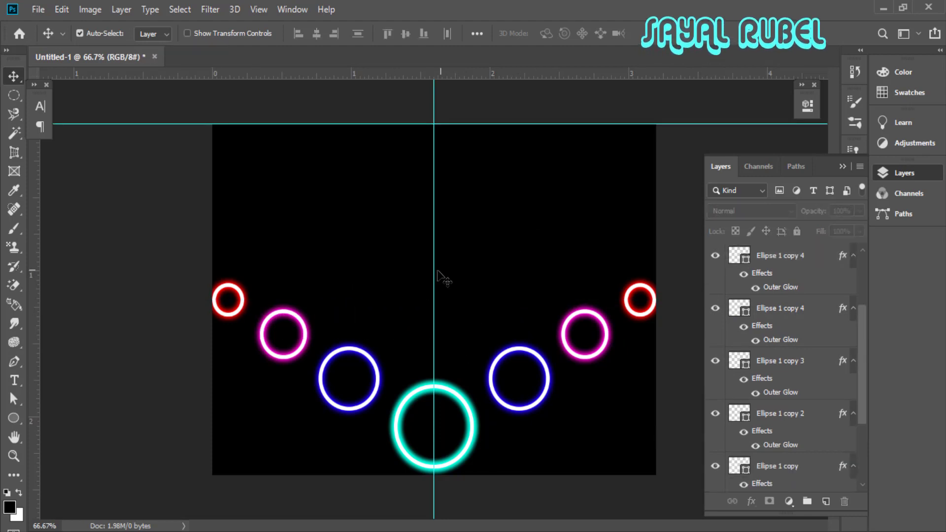
drag(429, 271, 171, 296)
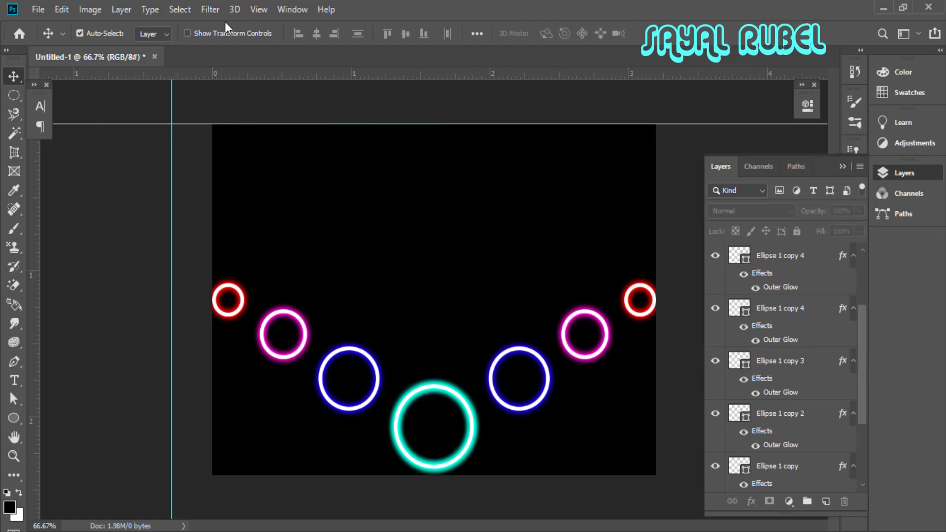
Show the Timeline panel from the Window menu, set to Create Frame Animation.
click(189, 11)
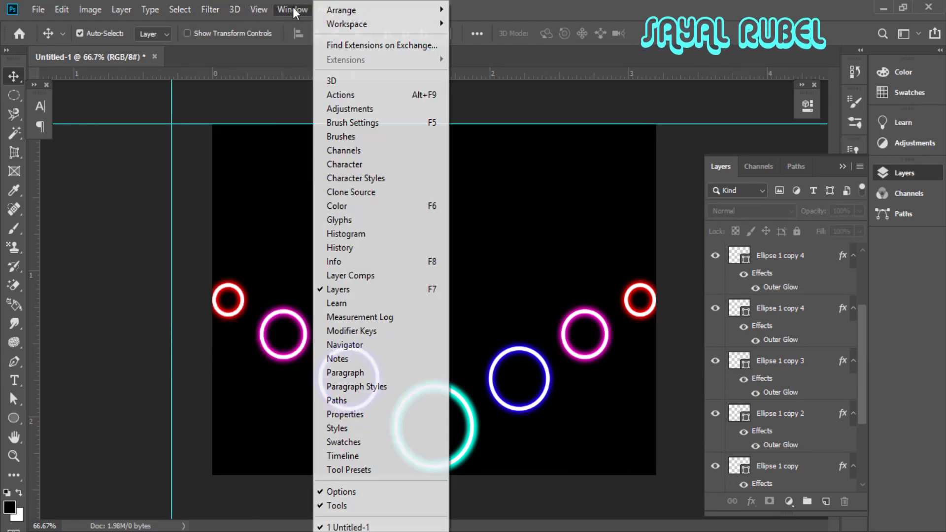
click(365, 458)
click(482, 493)
click(473, 521)
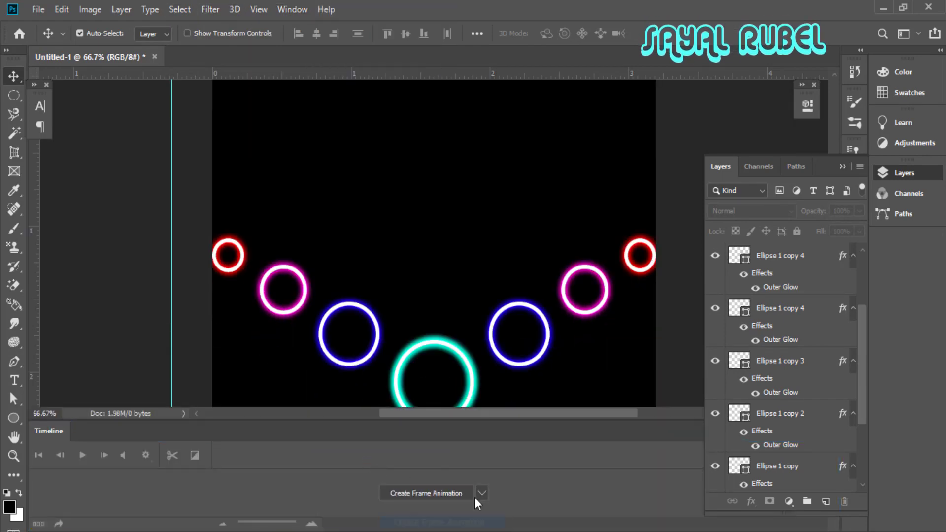
scroll(542, 197, down, 3)
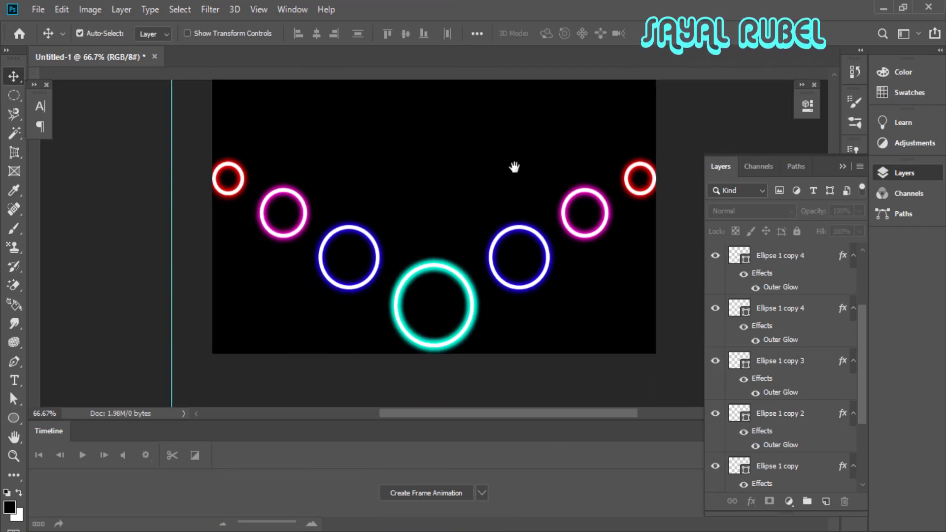
scroll(788, 419, down, 3)
Create frames 1–4 showing the red, magenta, blue and cyan rings in turn.
click(452, 492)
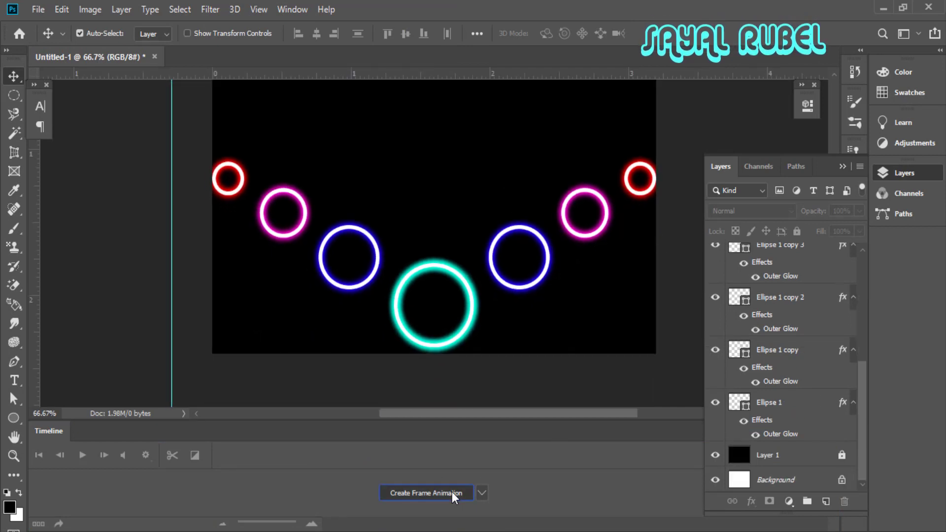
scroll(772, 418, up, 5)
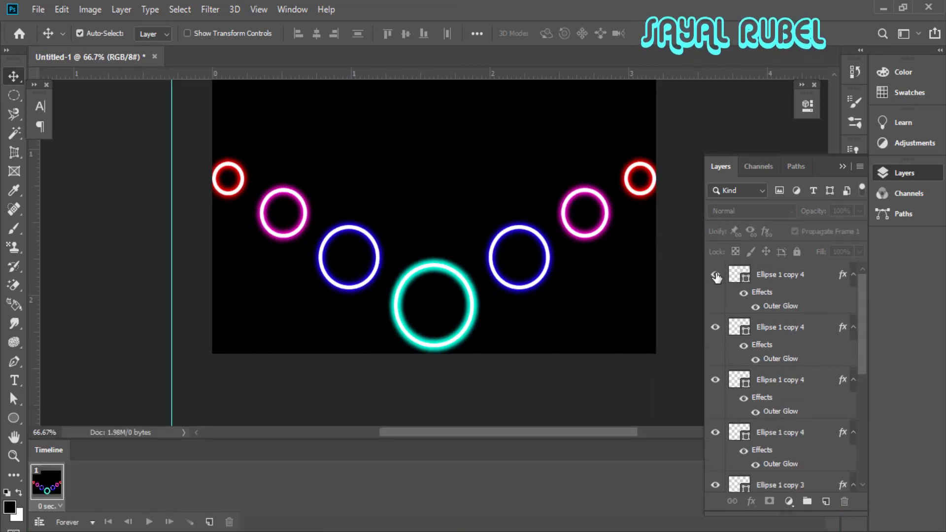
scroll(726, 337, down, 4)
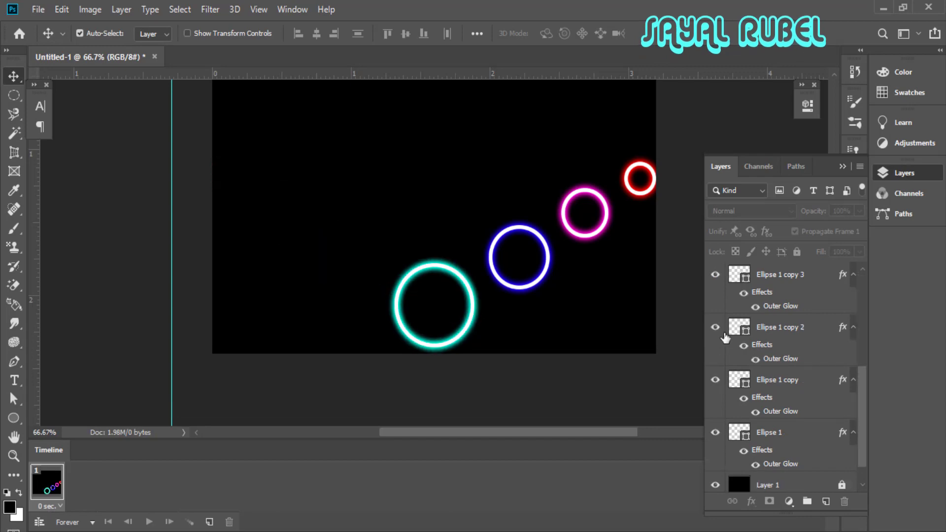
click(715, 379)
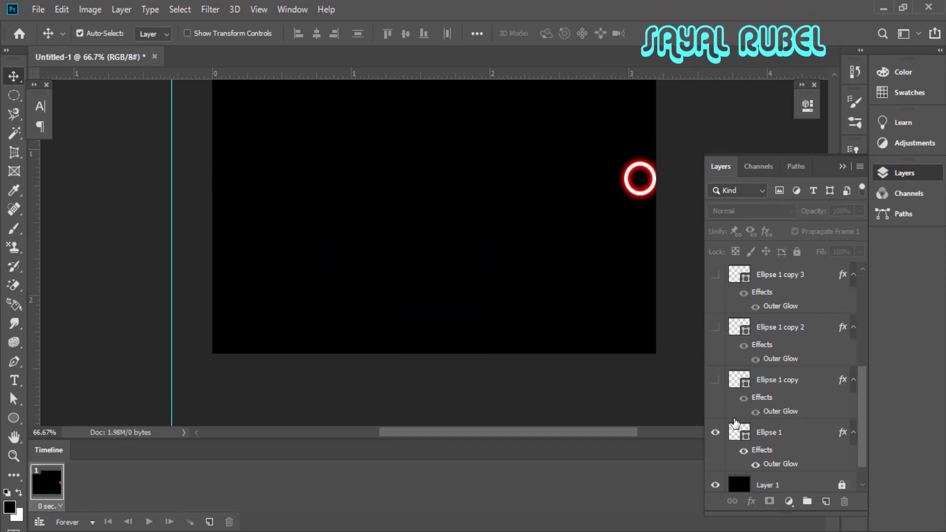
click(209, 522)
click(716, 397)
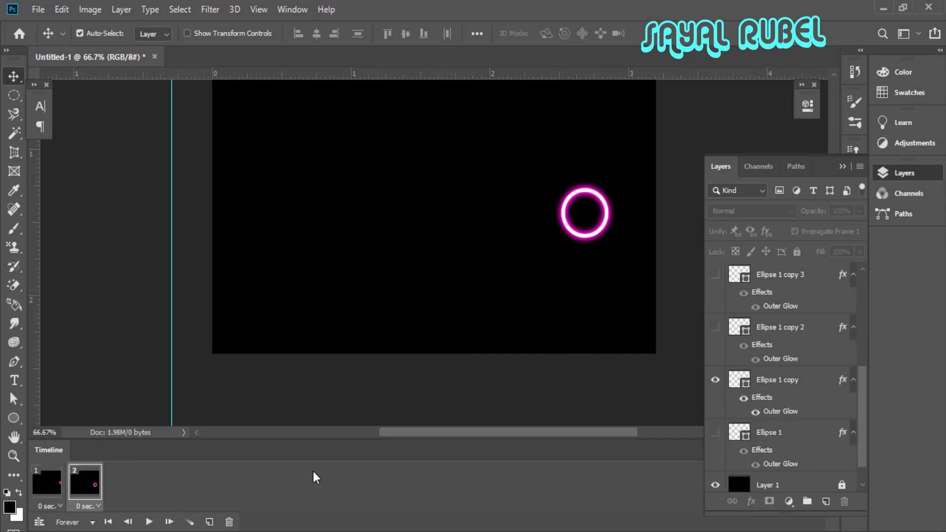
click(210, 523)
click(715, 328)
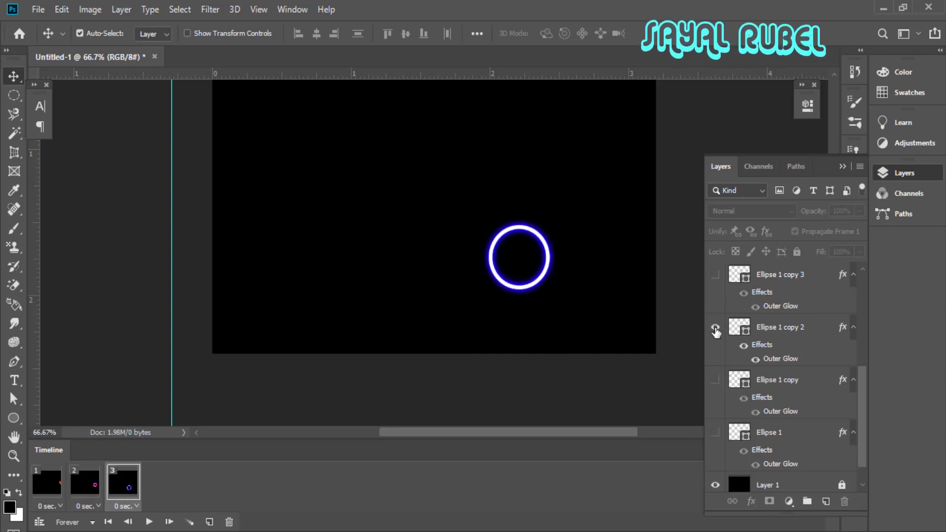
click(210, 523)
click(715, 327)
click(715, 274)
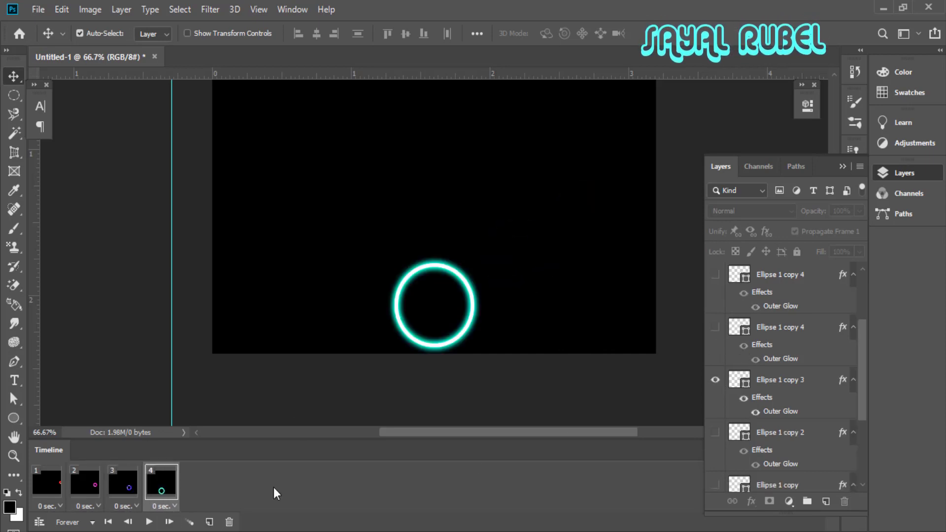
Add frame 5 and reorder the Ellipse 1 copy 4 layers, moving one ring to the top.
click(207, 524)
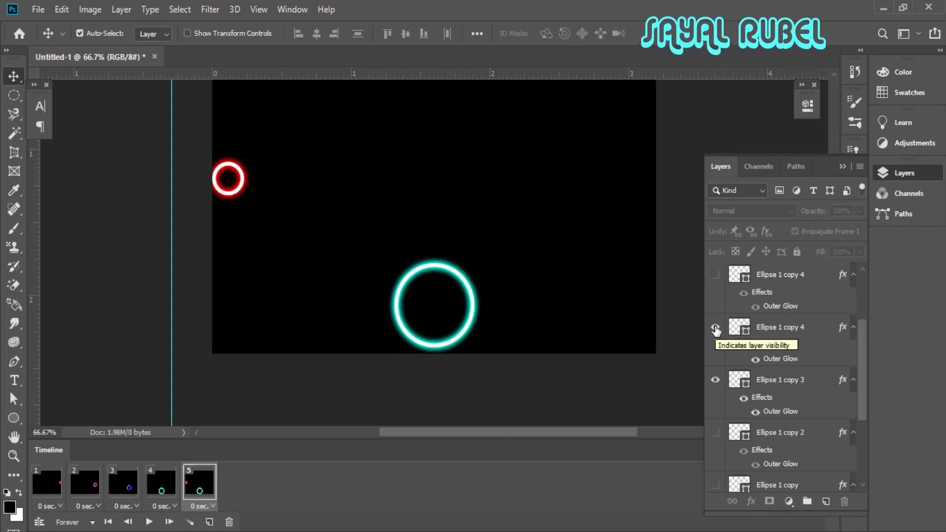
click(715, 327)
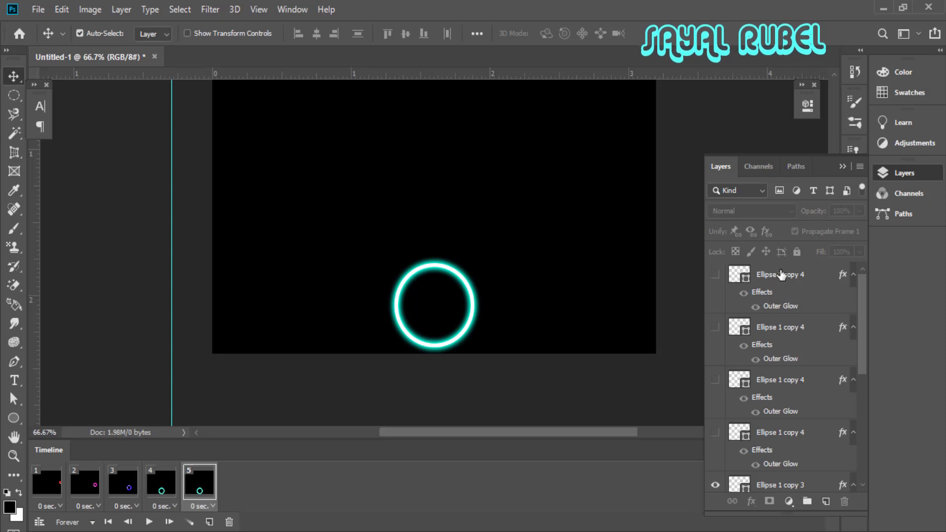
click(779, 382)
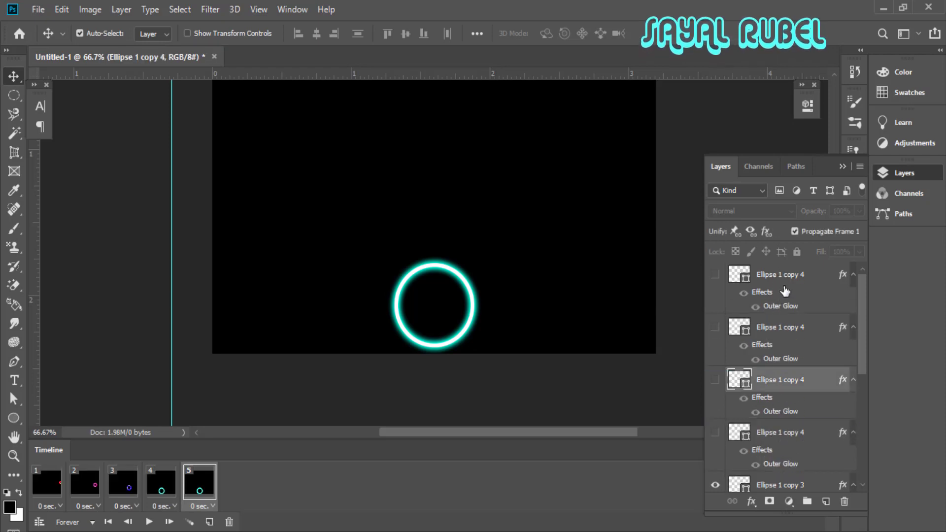
drag(786, 289, 772, 352)
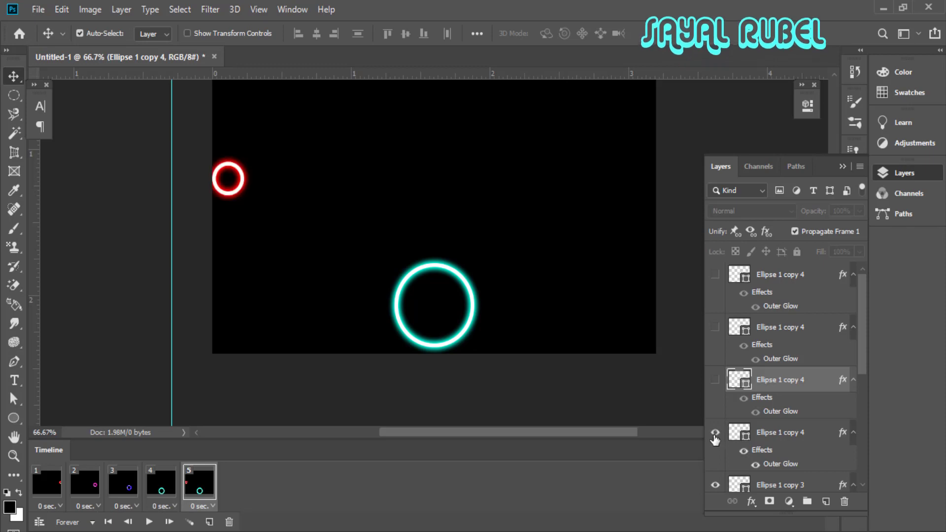
click(715, 380)
click(715, 381)
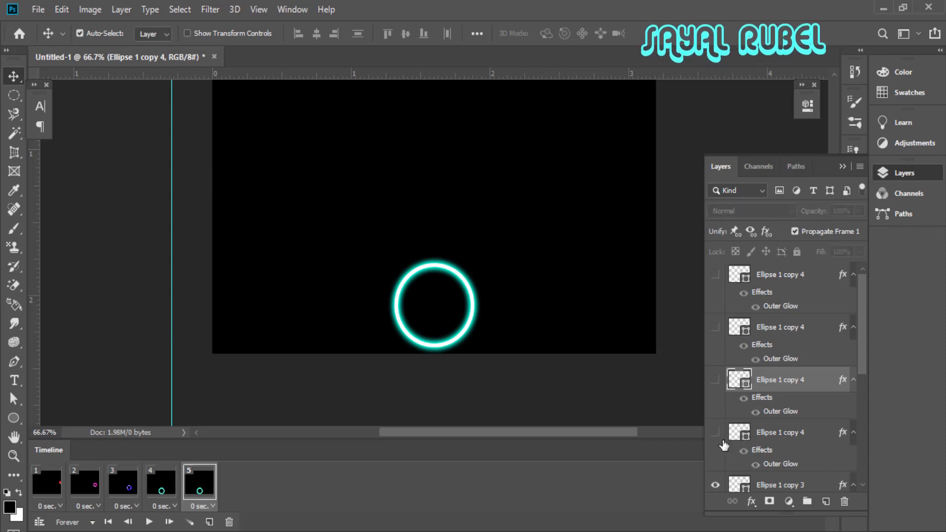
drag(723, 432, 757, 281)
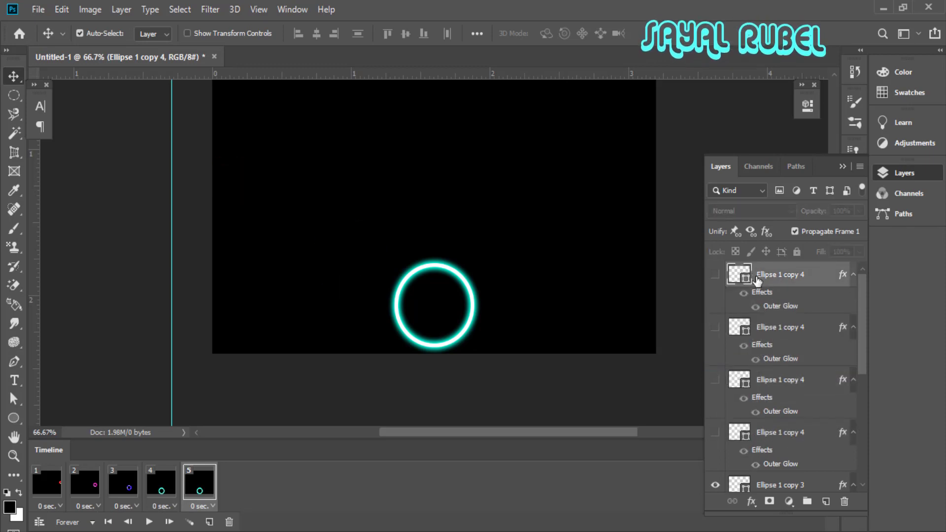
click(714, 432)
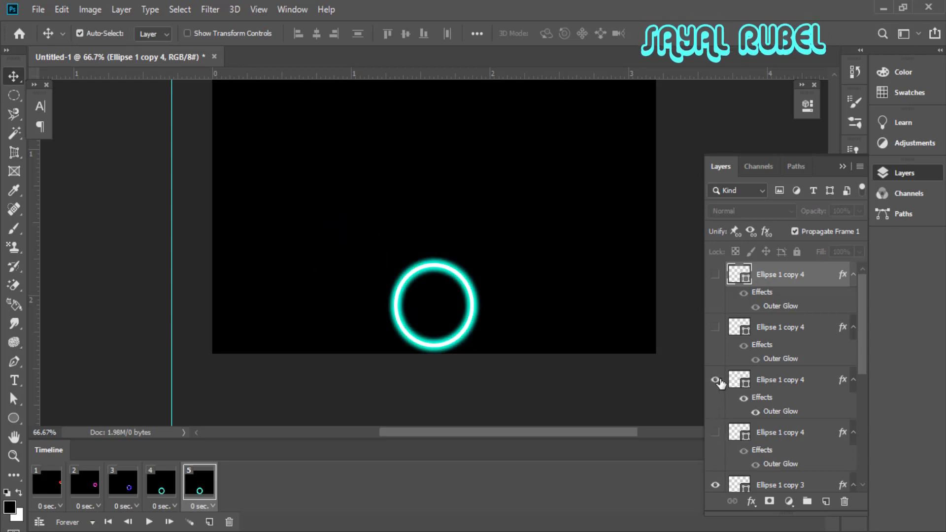
click(716, 380)
click(722, 437)
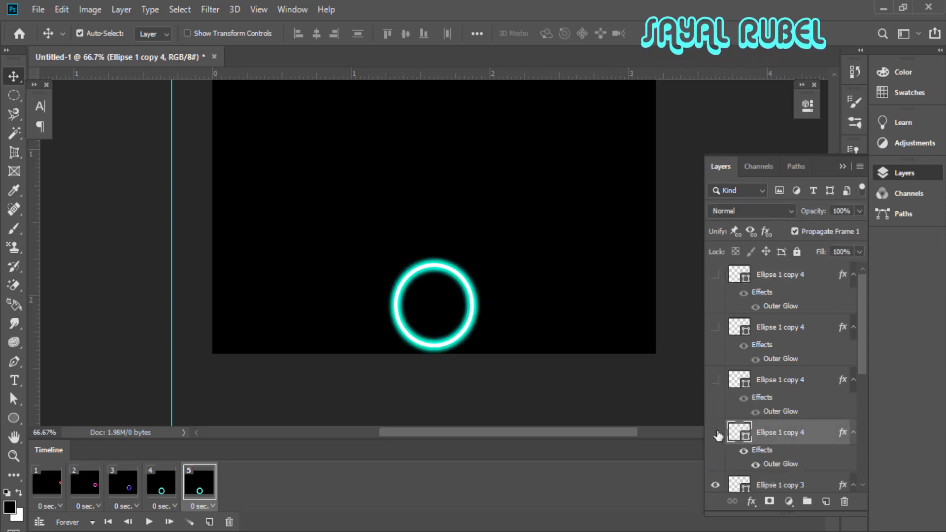
Set frame 5 to show the next mirrored ring instead of cyan, checked against frame 4.
click(715, 433)
click(715, 379)
click(715, 327)
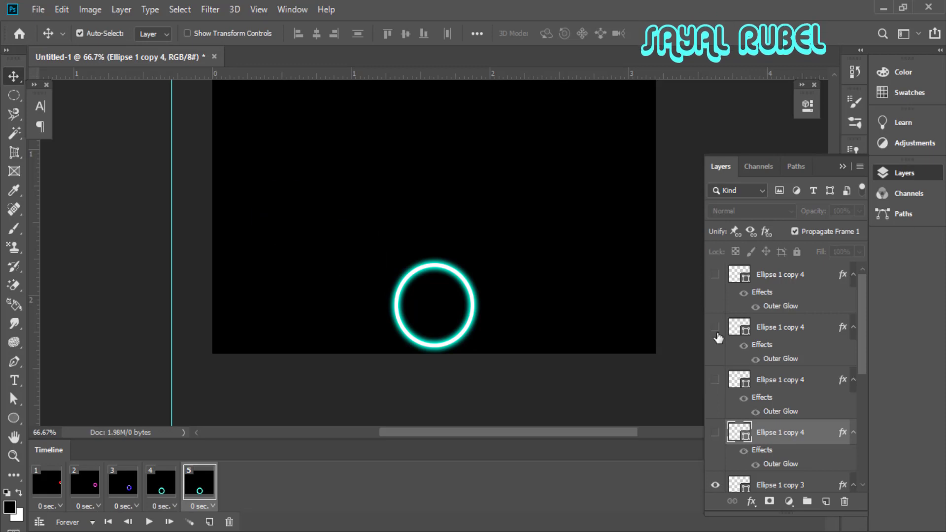
click(715, 329)
click(715, 275)
scroll(736, 423, down, 2)
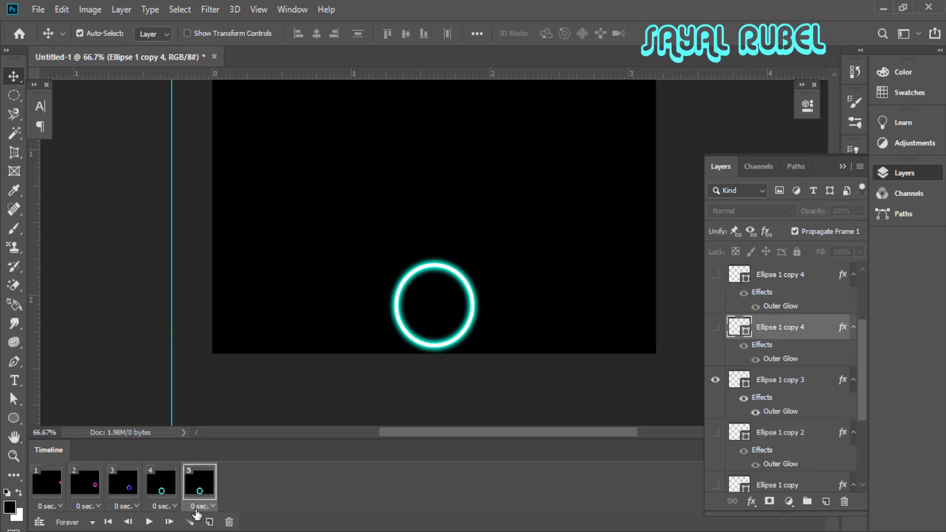
click(715, 380)
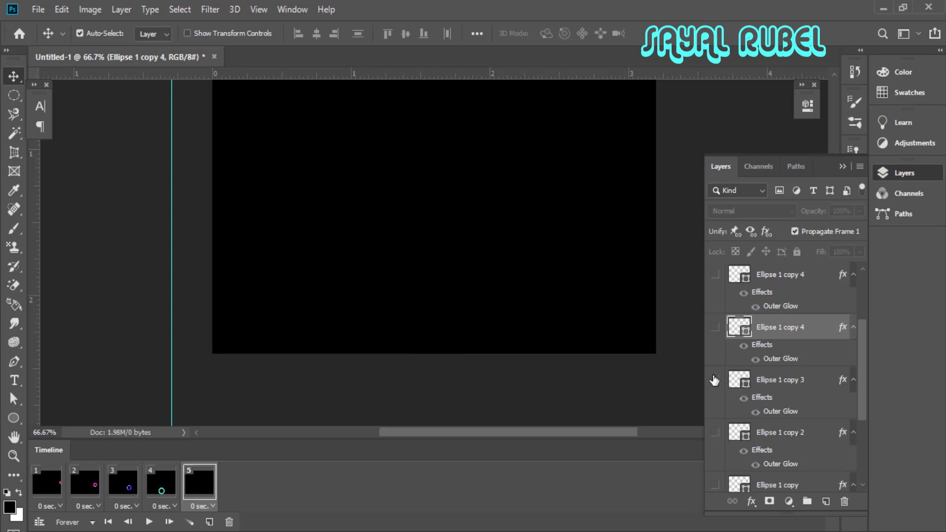
click(161, 493)
click(207, 491)
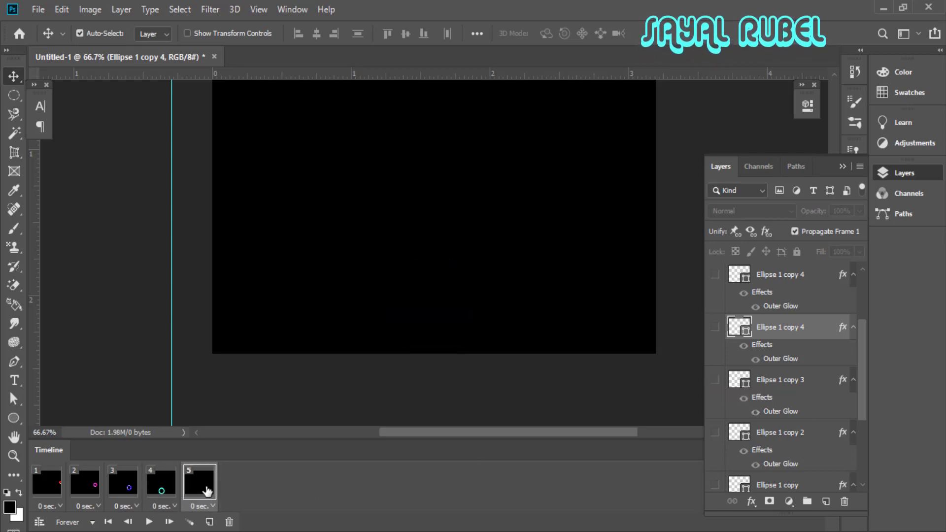
click(715, 327)
scroll(717, 334, up, 2)
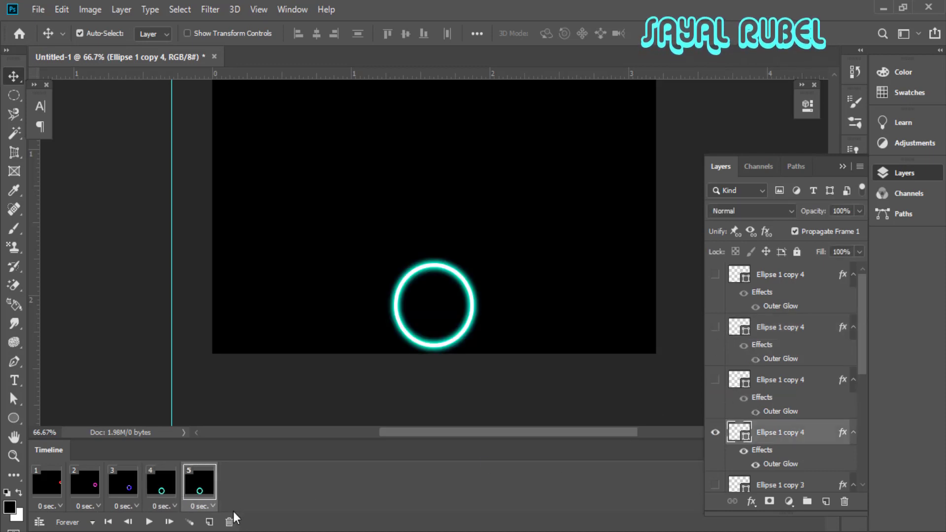
Add frames 6–8 showing the blue, magenta and red rings respectively.
click(210, 523)
click(715, 432)
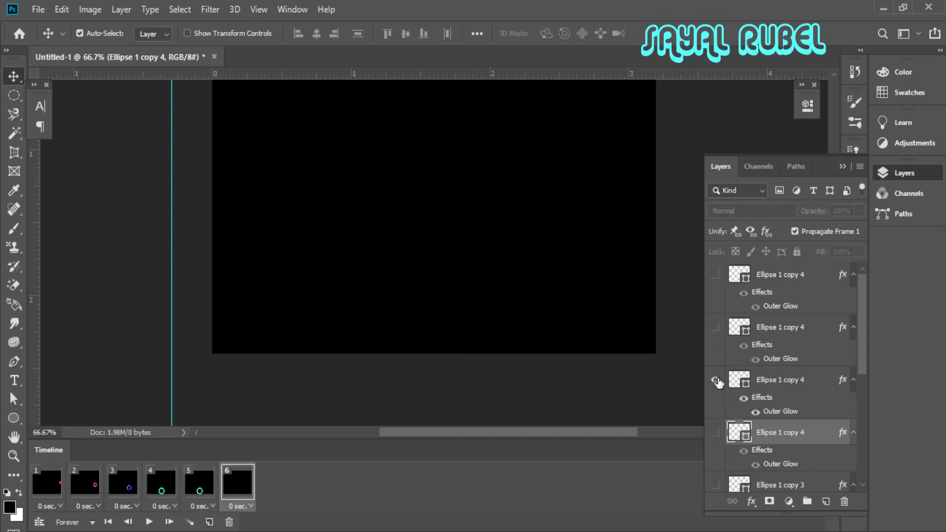
click(715, 380)
click(209, 523)
click(715, 327)
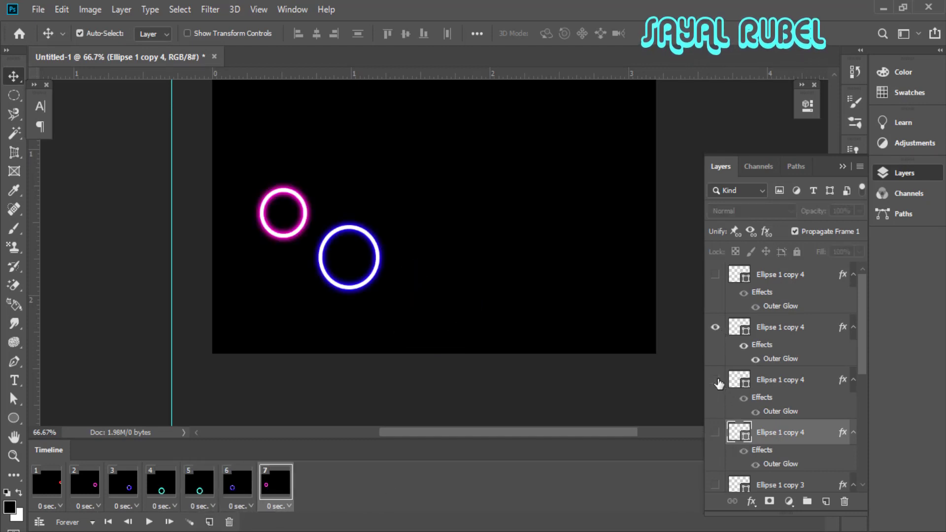
click(715, 379)
click(210, 522)
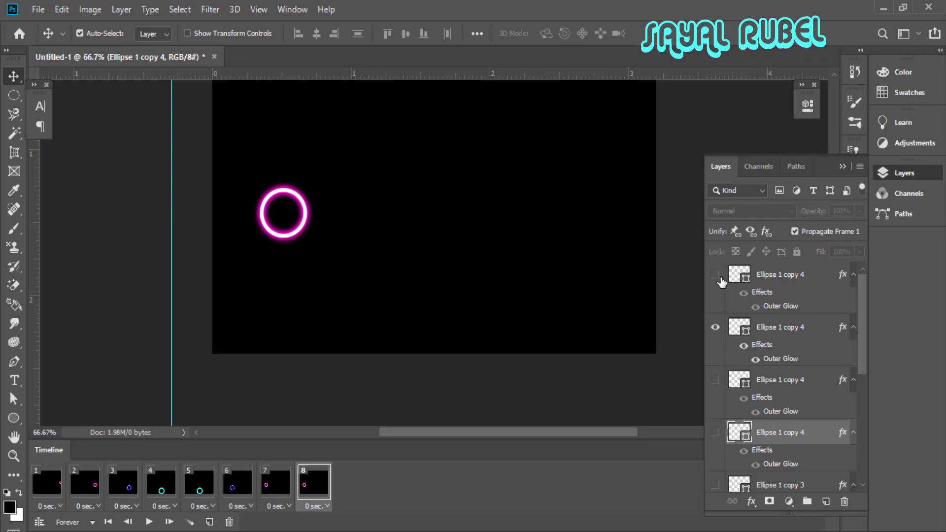
click(715, 327)
scroll(370, 331, down, 1)
key(ctrl+minus)
drag(419, 311, 358, 403)
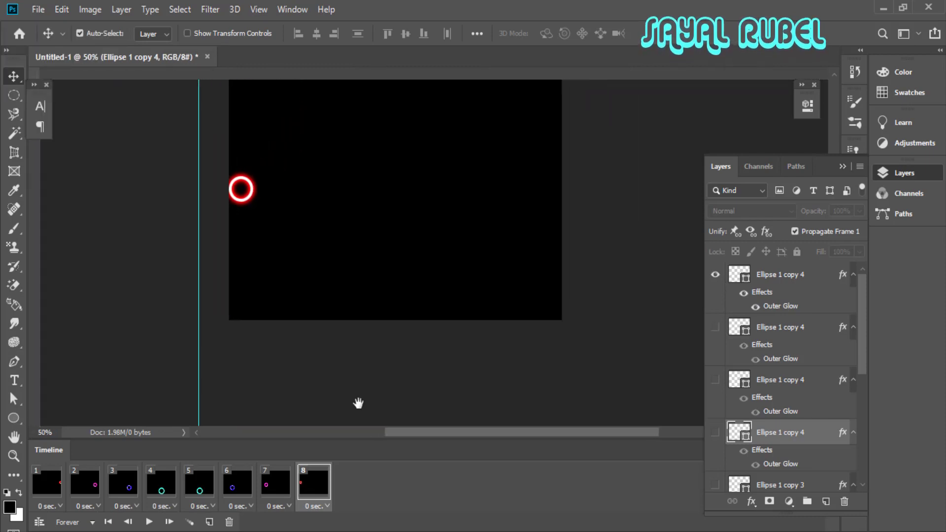
click(148, 522)
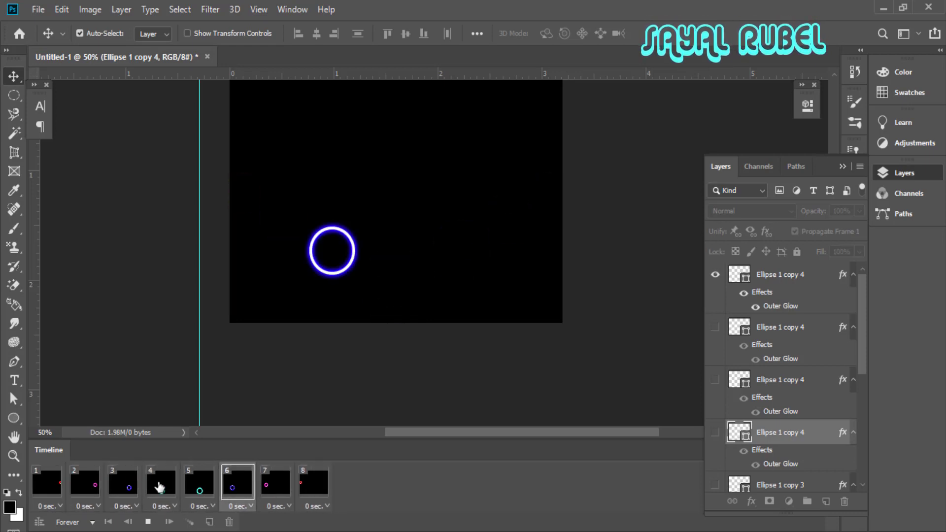
click(189, 522)
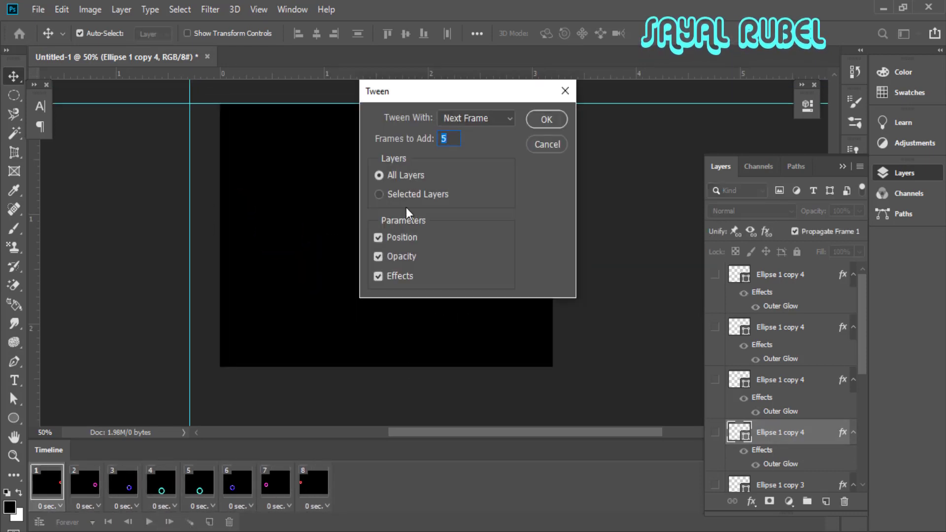
key(Return)
key(space)
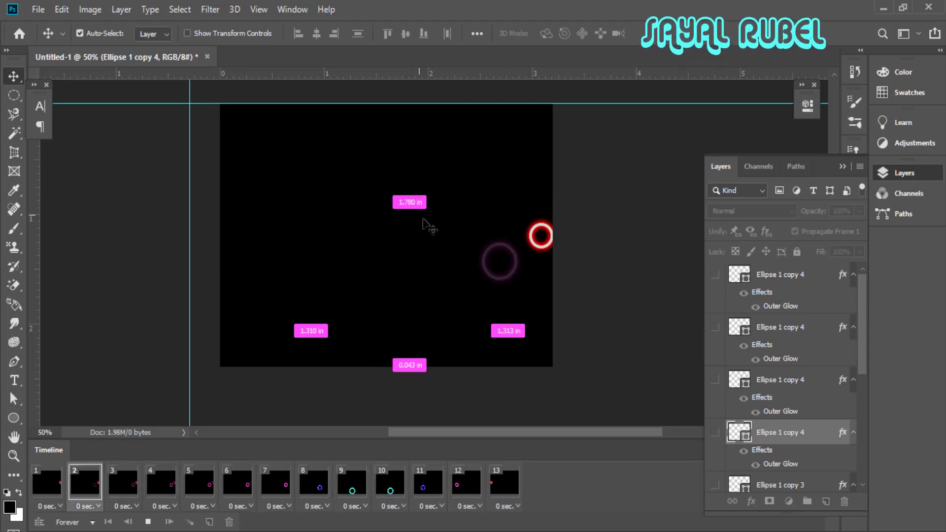
key(ctrl+z)
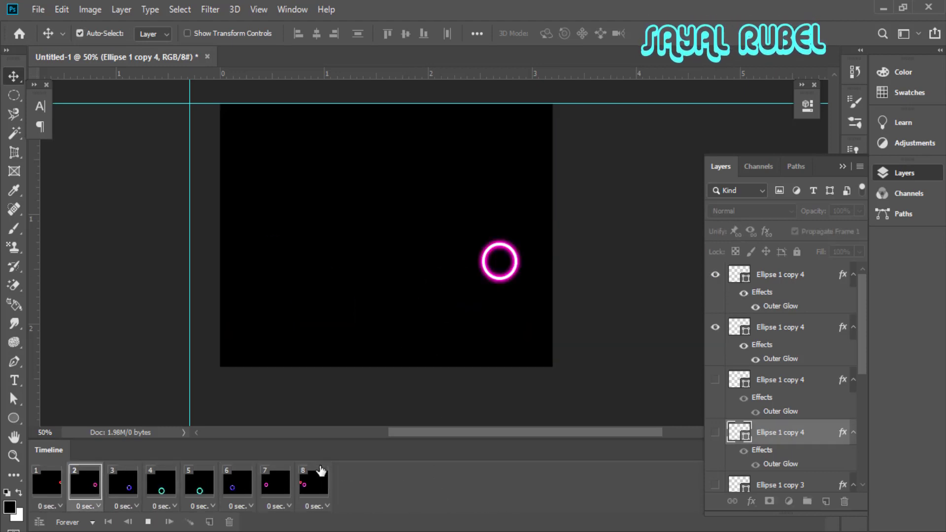
Stop playback, inspect frames 7 and 8, then replay the eight-frame animation with Space.
click(315, 480)
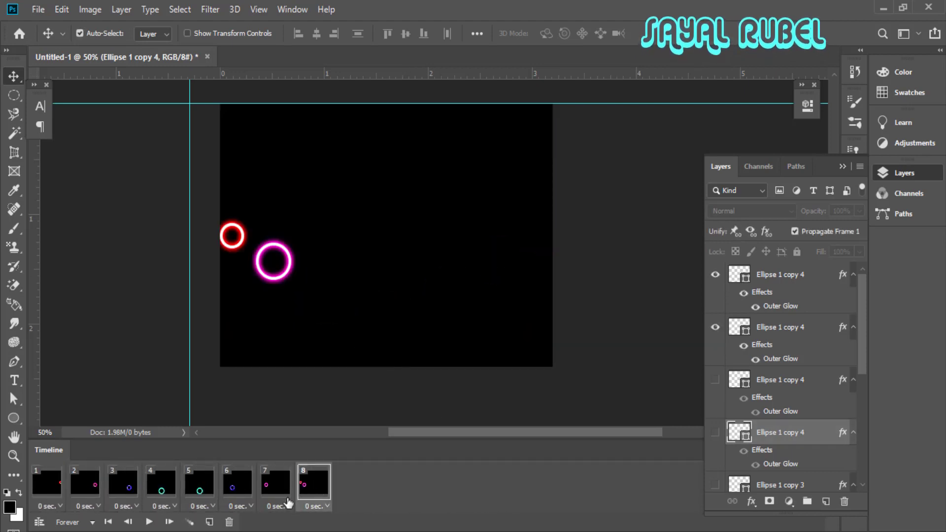
click(287, 500)
click(313, 485)
scroll(740, 327, down, 2)
scroll(719, 314, up, 1)
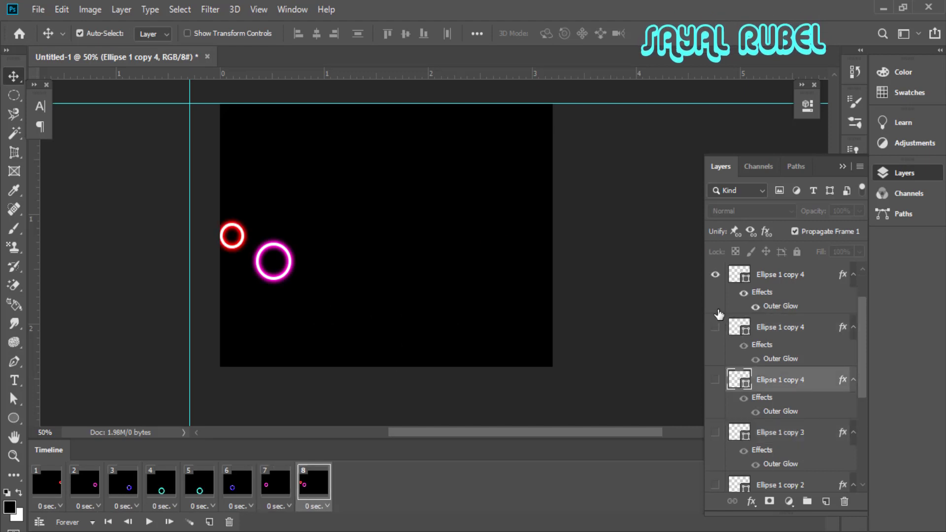
scroll(719, 315, up, 1)
key(space)
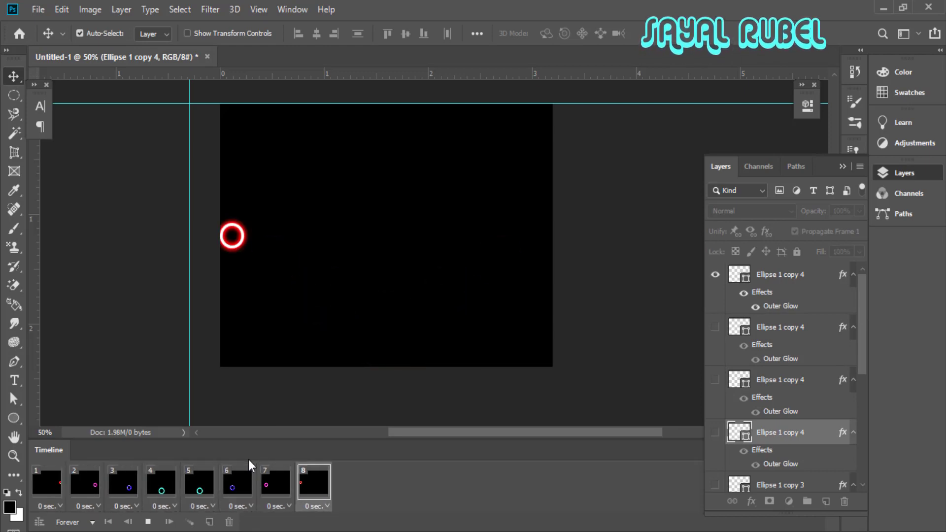
key(space)
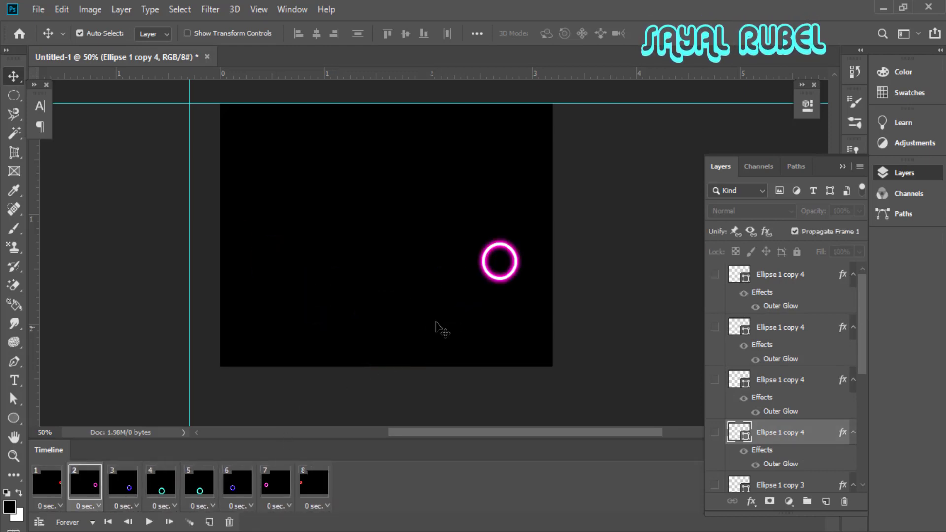
key(space)
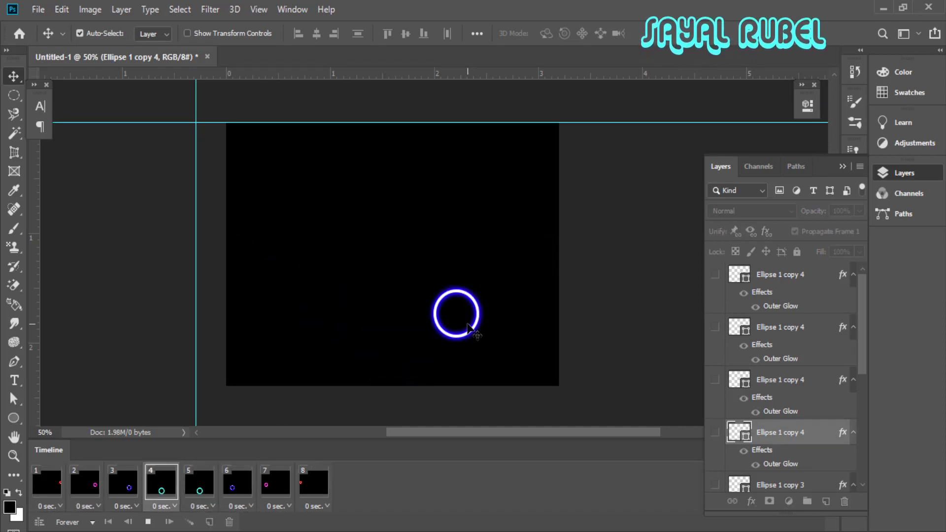
click(38, 10)
mouse_move(52, 209)
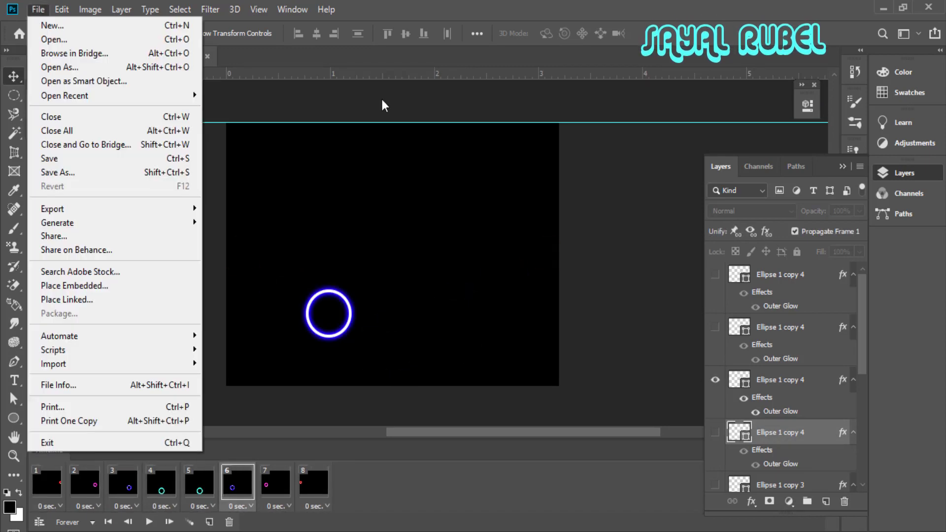
click(251, 266)
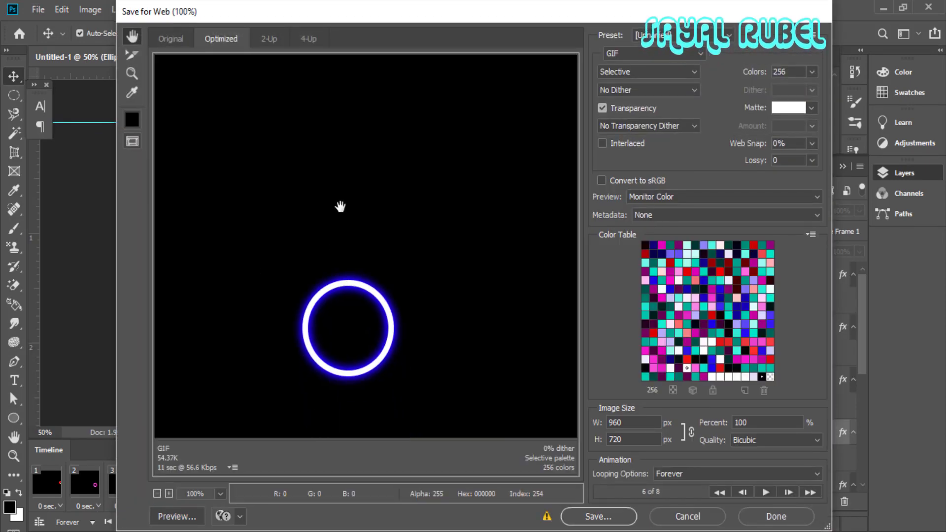
alt+click(441, 299)
click(766, 493)
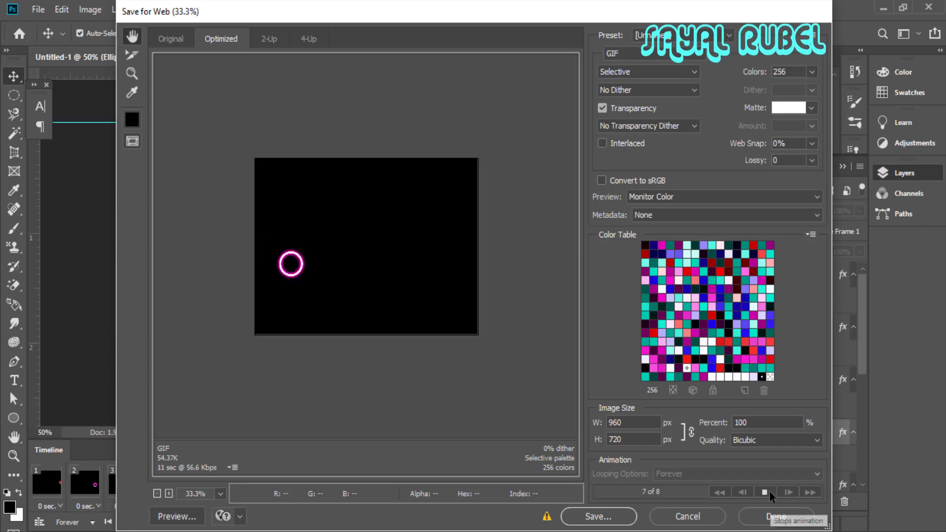
Close the export preview and give frames 1–4 a 0.1-second delay.
click(702, 517)
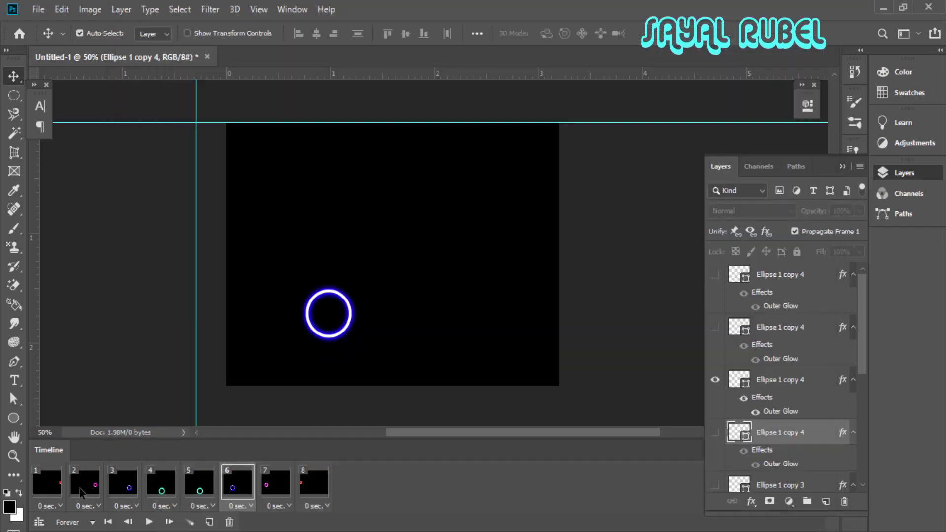
click(50, 506)
click(74, 375)
click(88, 506)
click(99, 376)
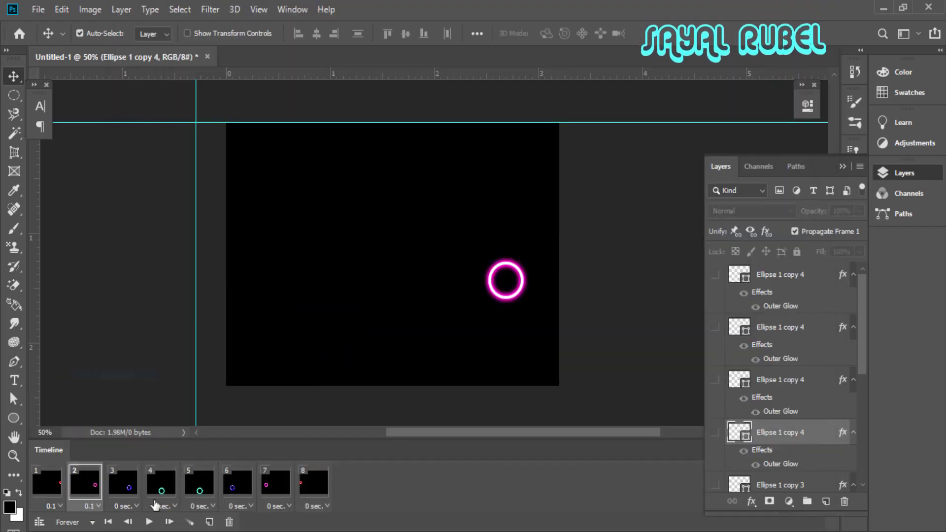
click(126, 506)
click(143, 375)
click(164, 506)
click(187, 376)
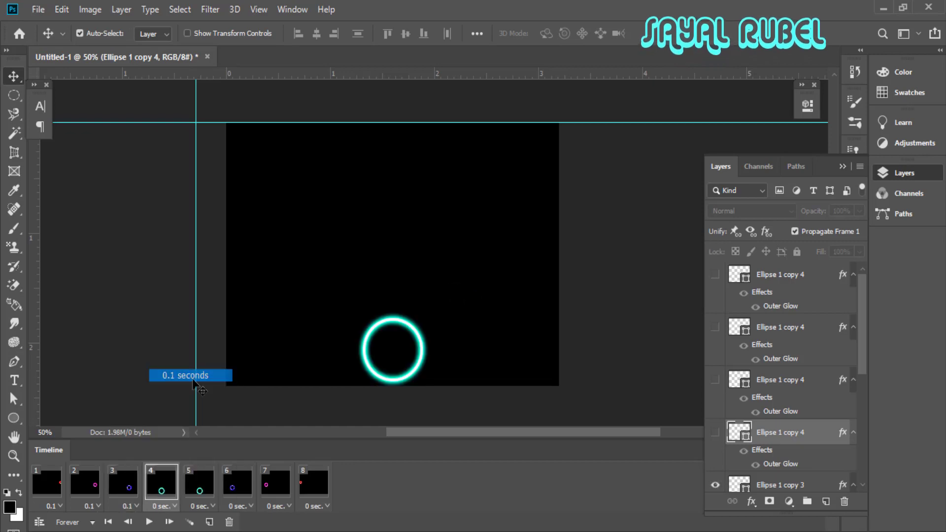
Give frames 5–8 a 0.1-second delay.
click(203, 506)
click(232, 375)
click(241, 506)
click(244, 376)
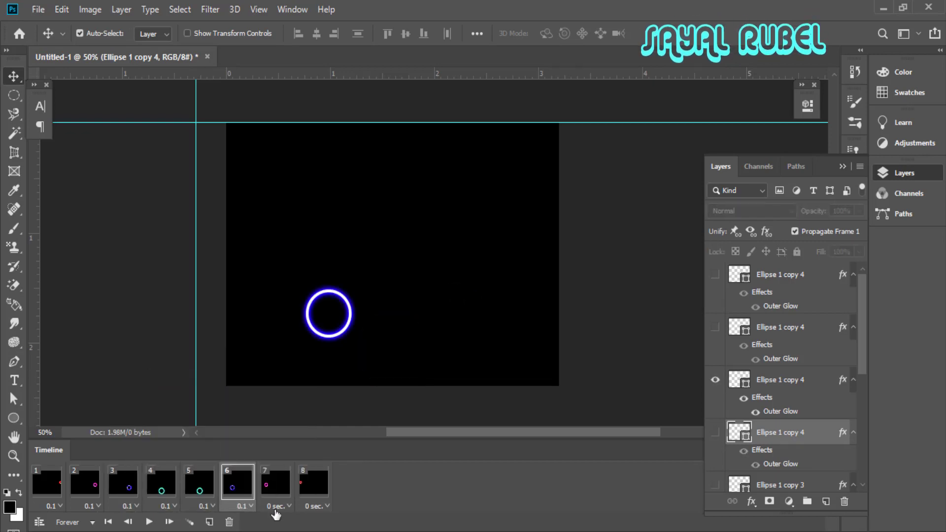
click(280, 506)
click(285, 375)
click(318, 506)
click(325, 375)
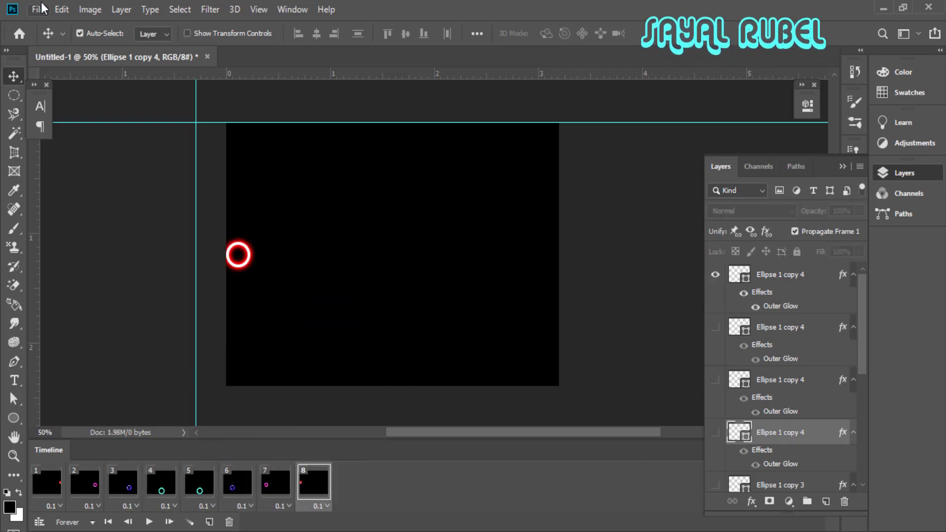
click(38, 9)
click(246, 265)
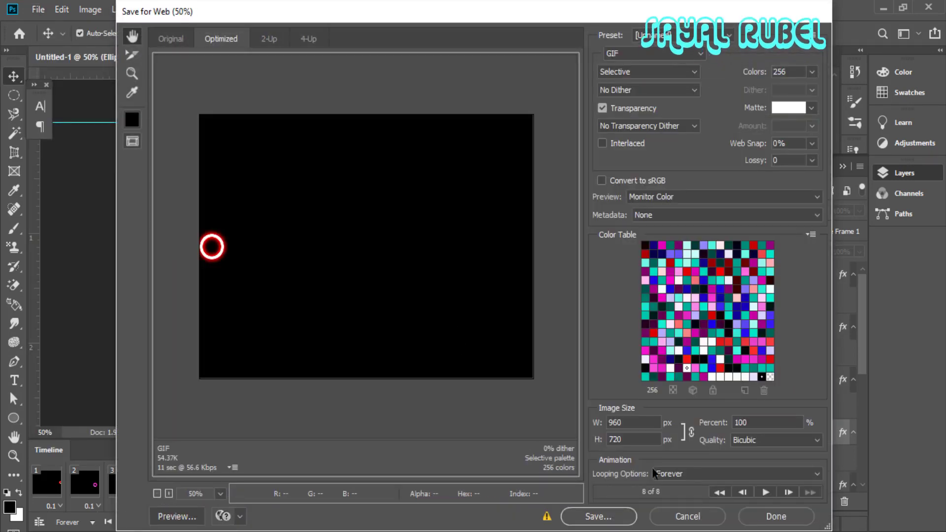
click(765, 492)
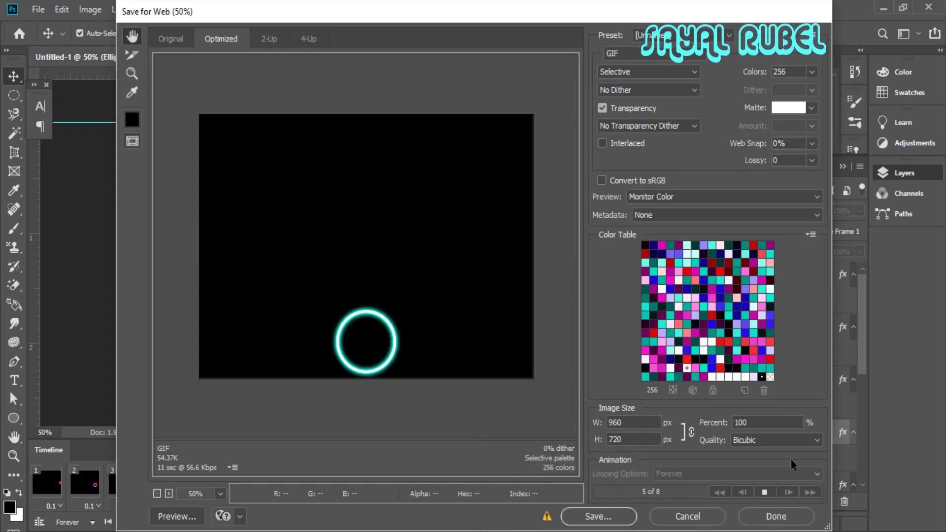
click(764, 492)
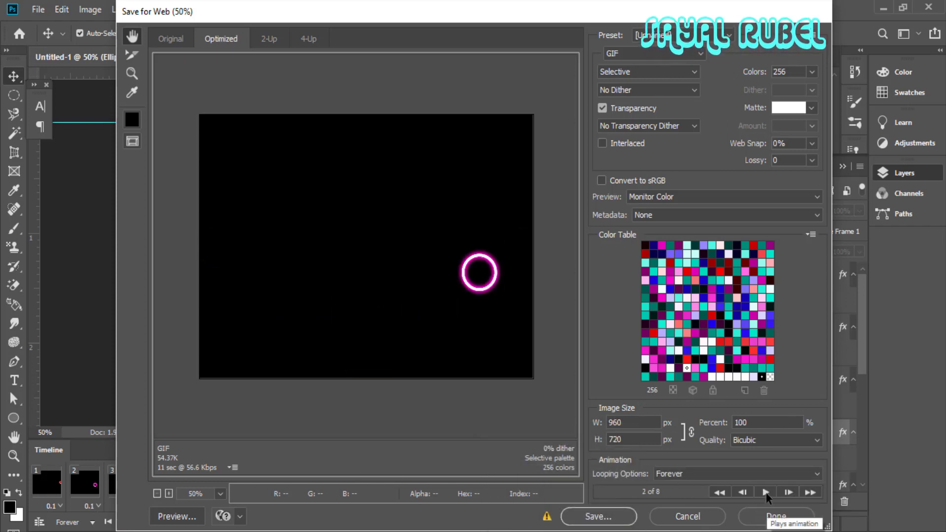
click(685, 474)
click(666, 499)
click(697, 473)
click(663, 486)
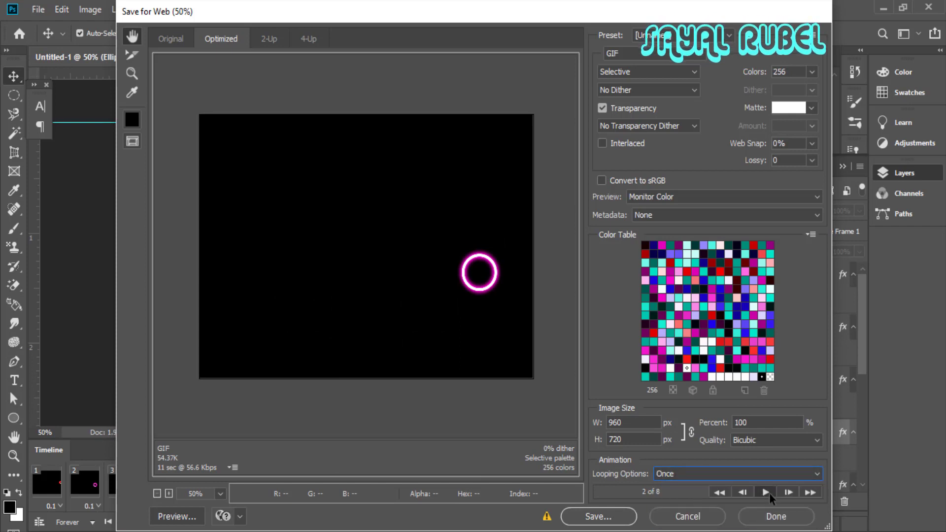
click(768, 492)
click(689, 474)
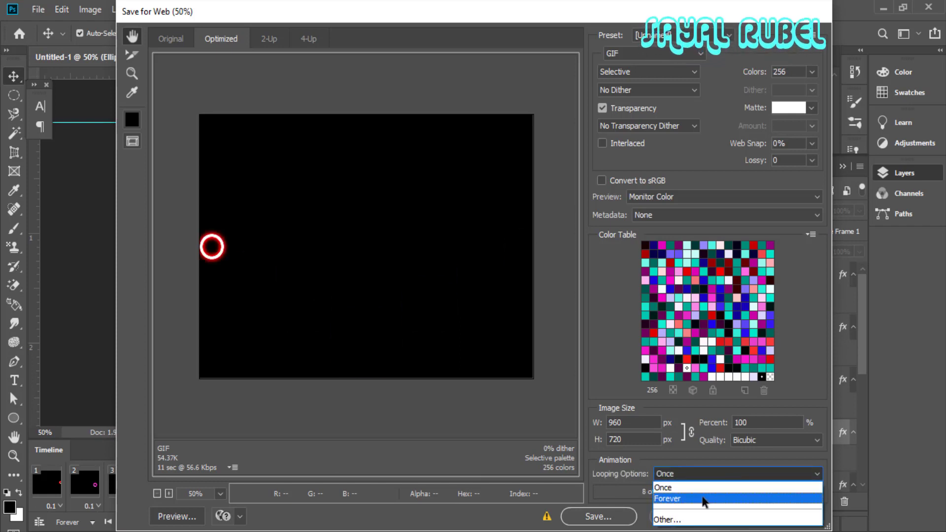
click(665, 492)
click(759, 494)
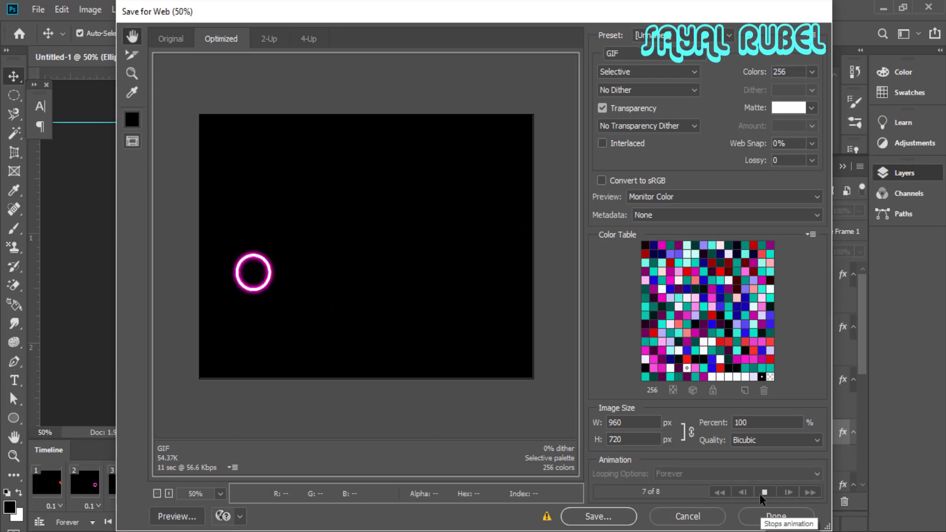
click(761, 494)
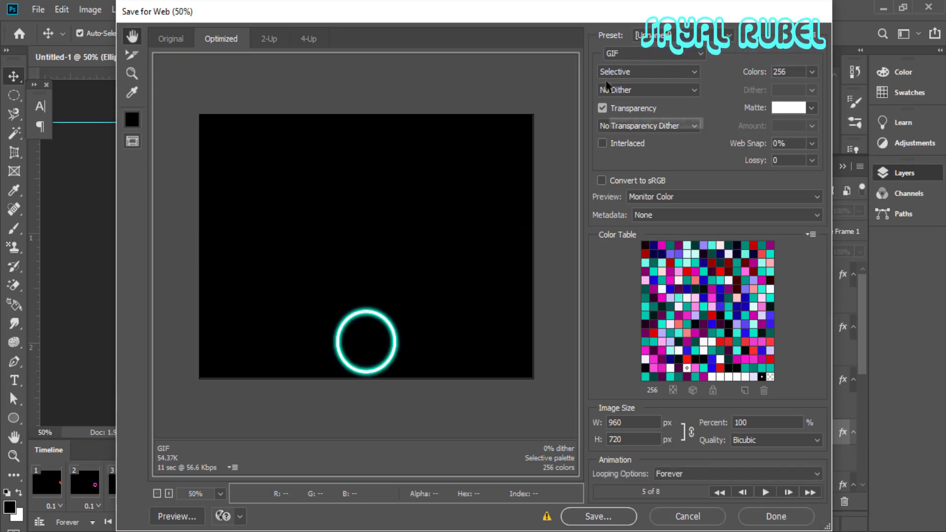
click(634, 54)
click(776, 516)
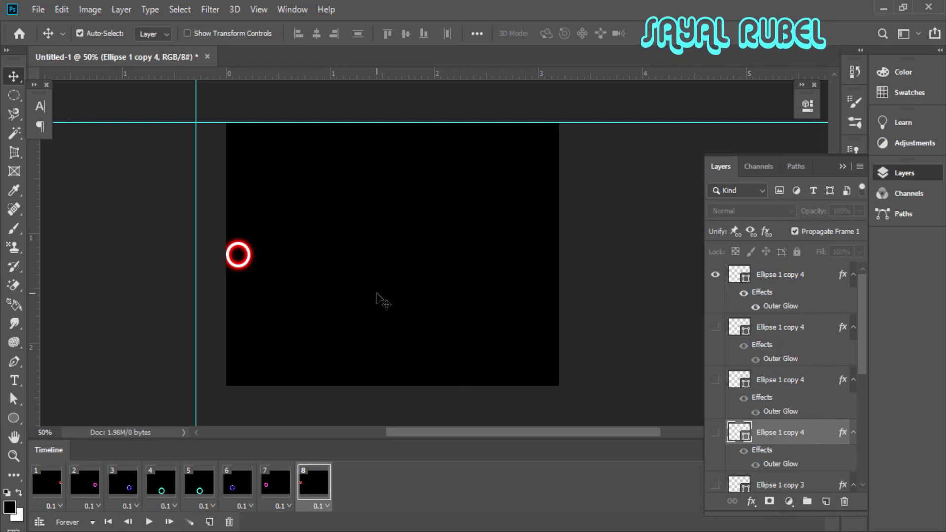
Turn on the remaining ring layers in frame 8 so red, magenta, blue and cyan all show.
click(715, 327)
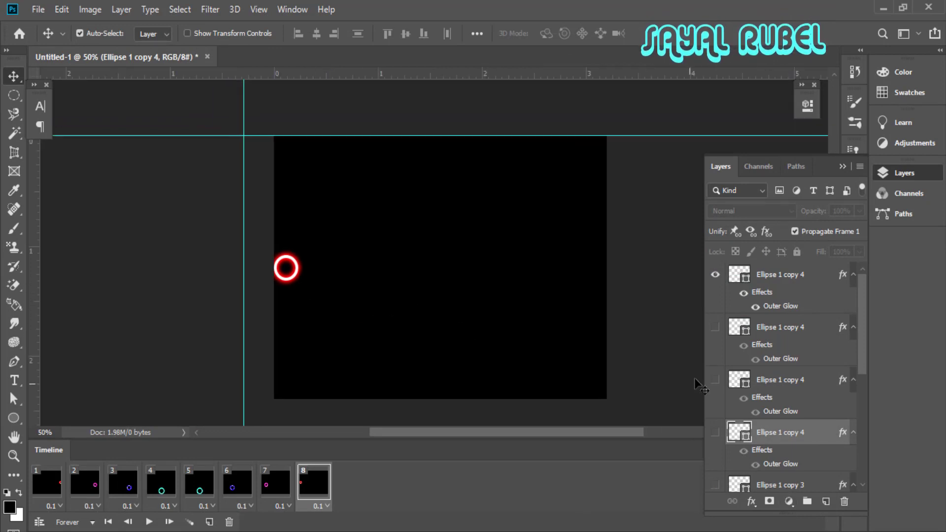
drag(715, 432, 720, 468)
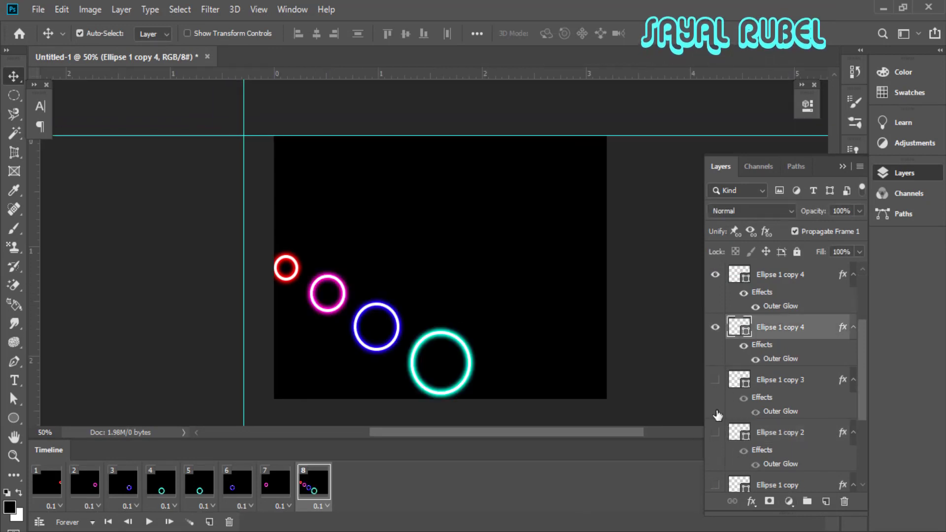